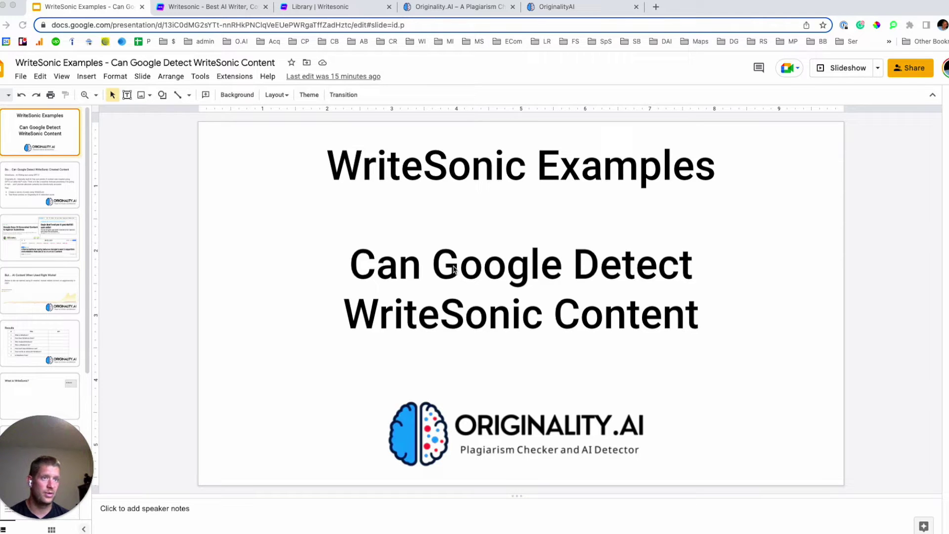
Open the second slide, 'So… Can Google Detect WriteSonic Created Content'.
left_click(36, 192)
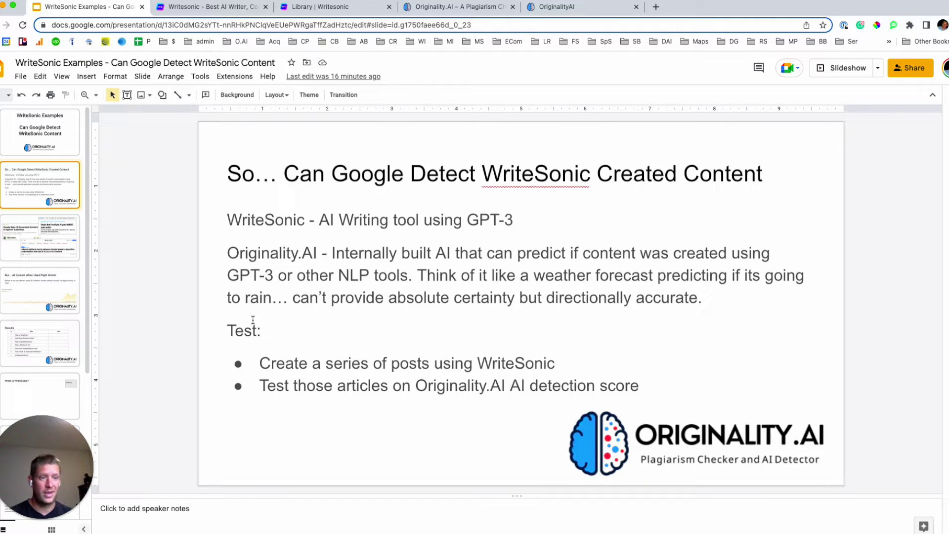
Move past the news-coverage slide to slide 4 with the organic keywords growth chart.
left_click(59, 254)
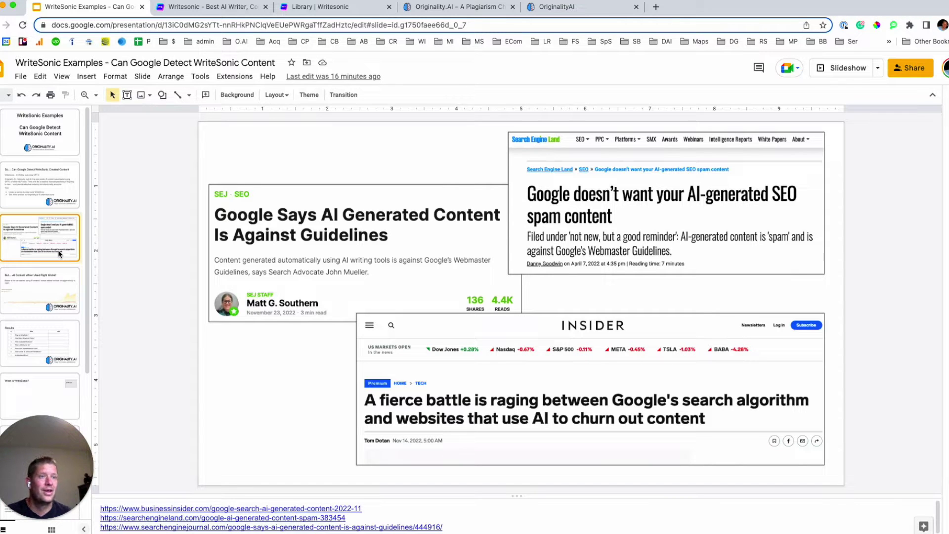
left_click(42, 288)
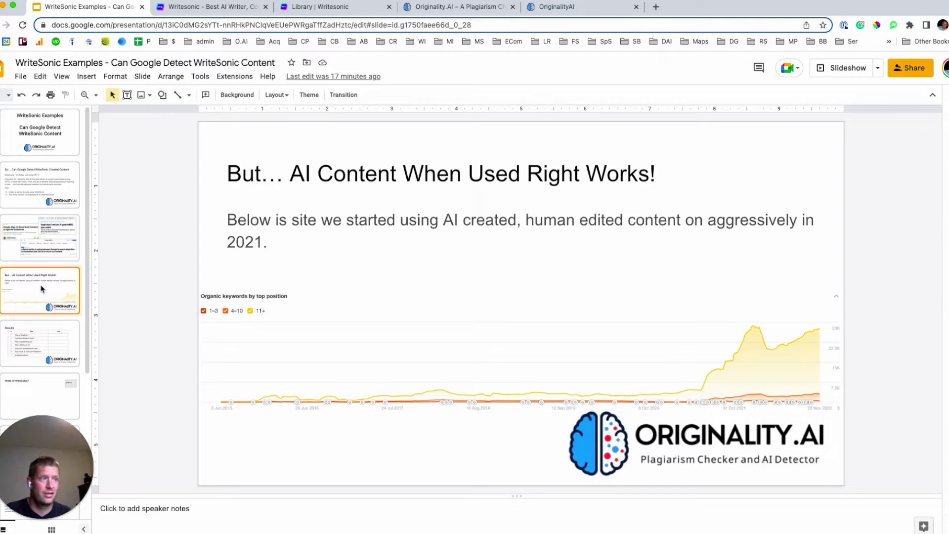
Select 'What is WriteSonic?' in the Results table's first row, then go to Writesonic's template library.
left_click(38, 347)
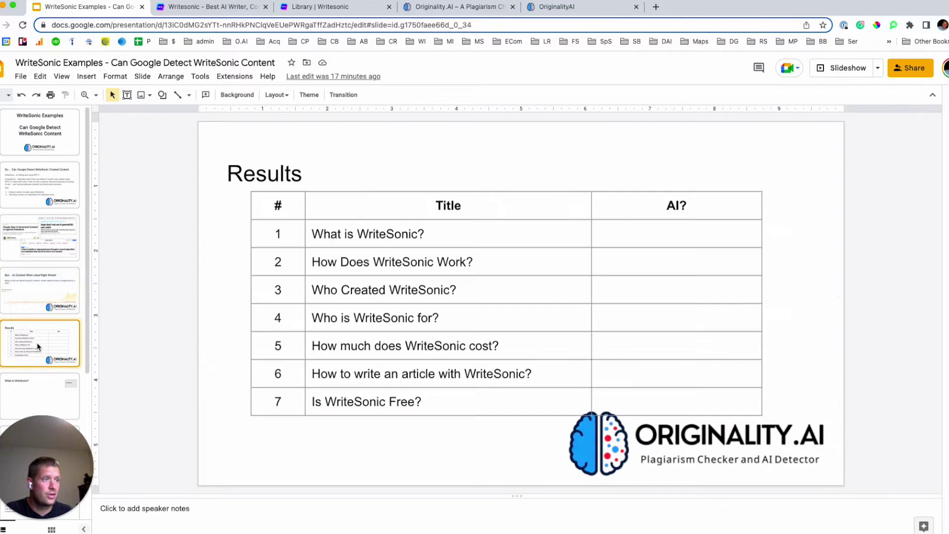
left_click(423, 233)
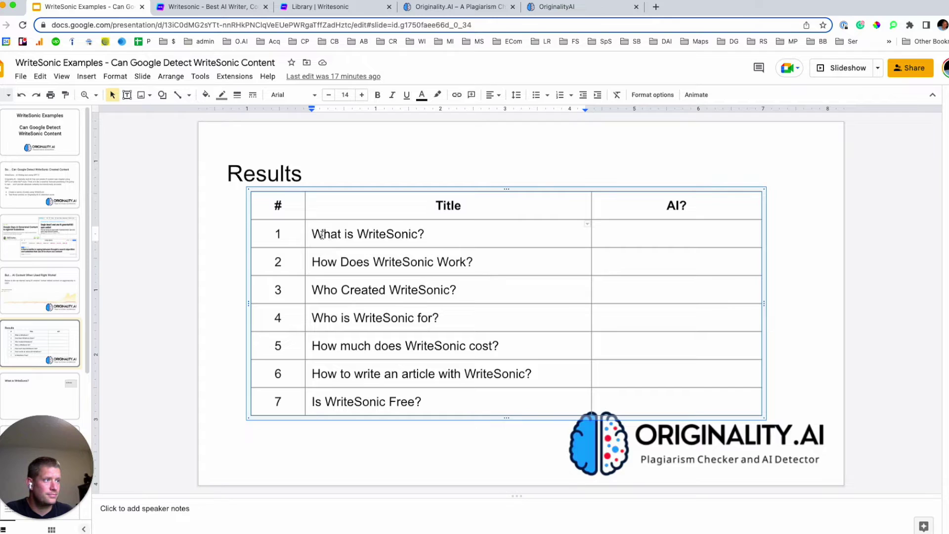
left_click_drag(321, 235, 316, 233)
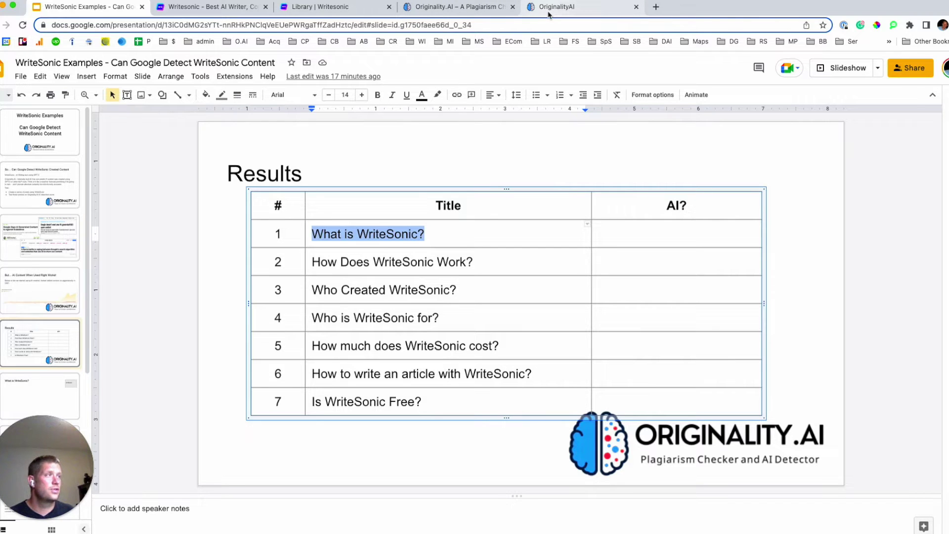
left_click(220, 10)
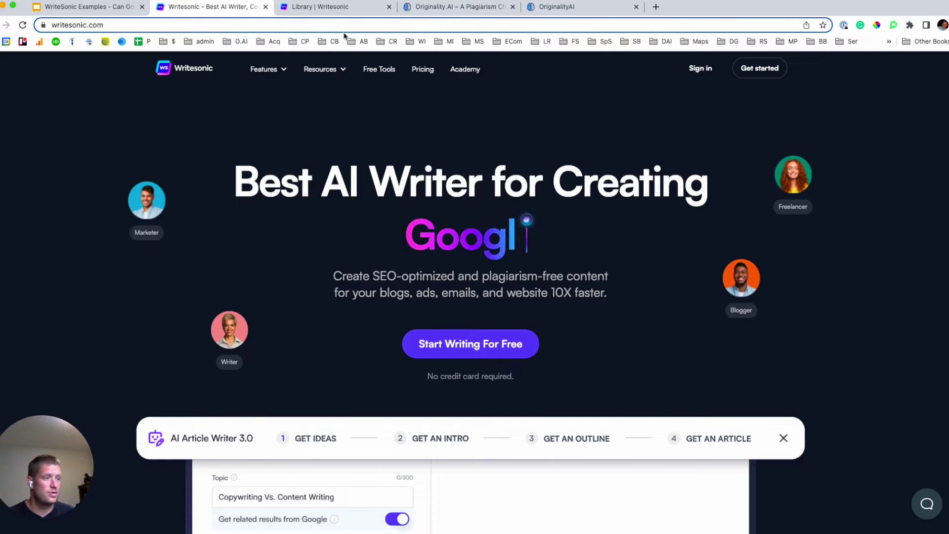
left_click(326, 9)
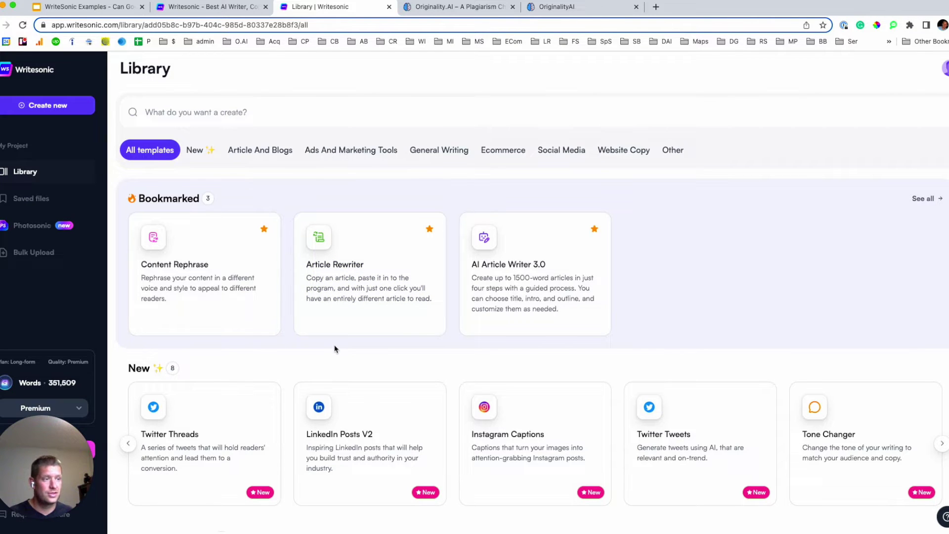
Scroll down to the Article And Blogs templates and open Instant Article Writer.
scroll(332, 350, "down", 6)
scroll(334, 349, "down", 1)
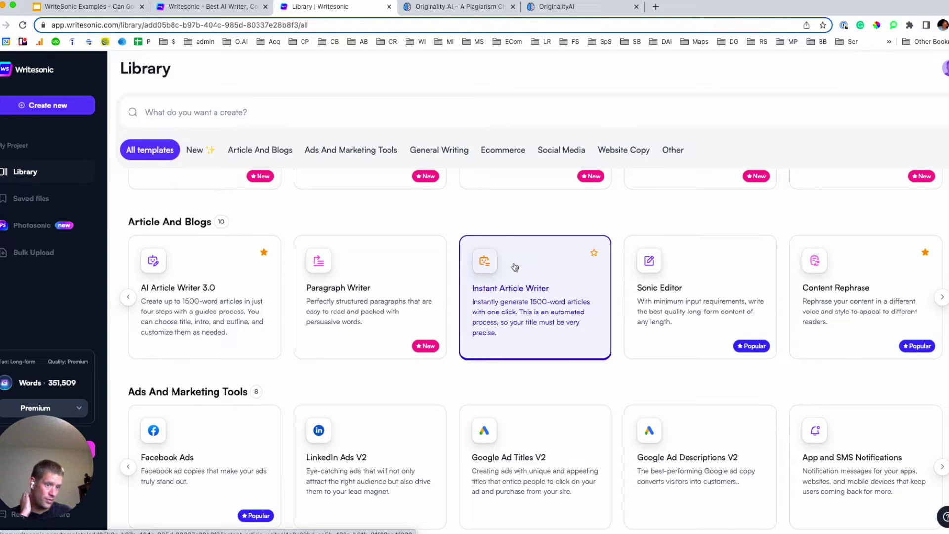
left_click(514, 267)
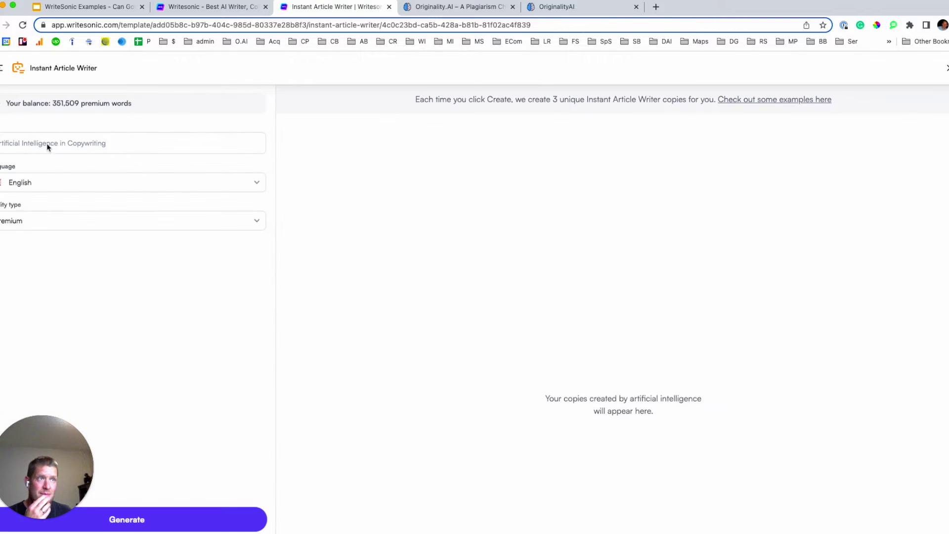
Generate an Instant Article Writer article for the topic 'What is WriteSonic?'.
left_click(23, 143)
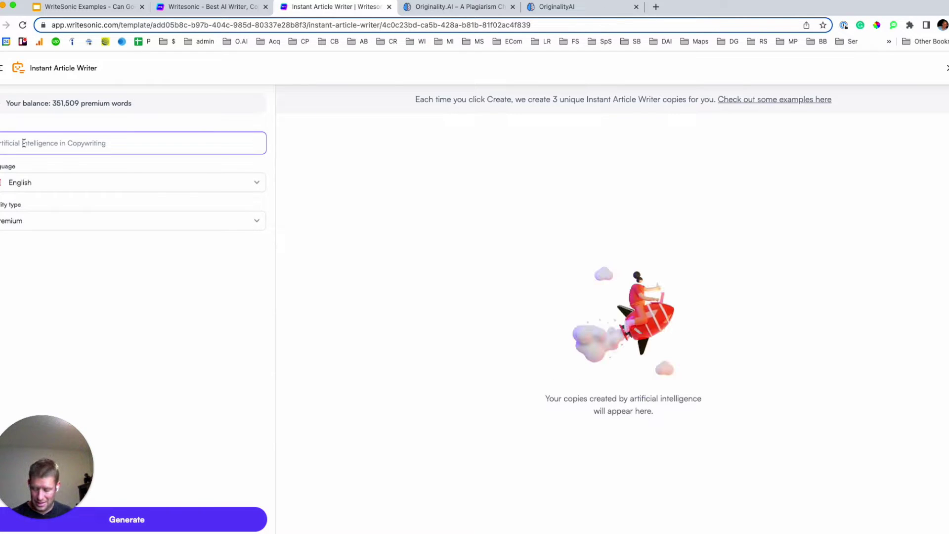
type("What is WriteSonic?")
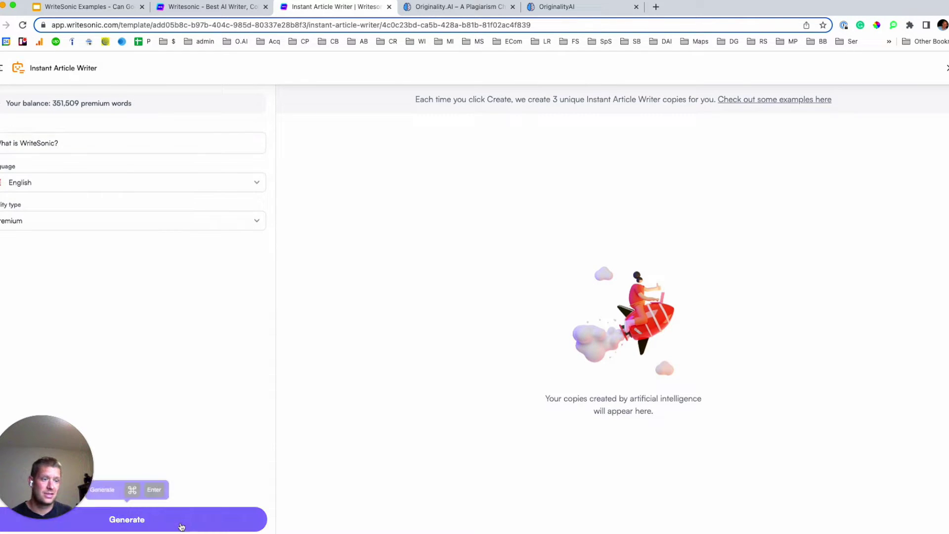
left_click(180, 525)
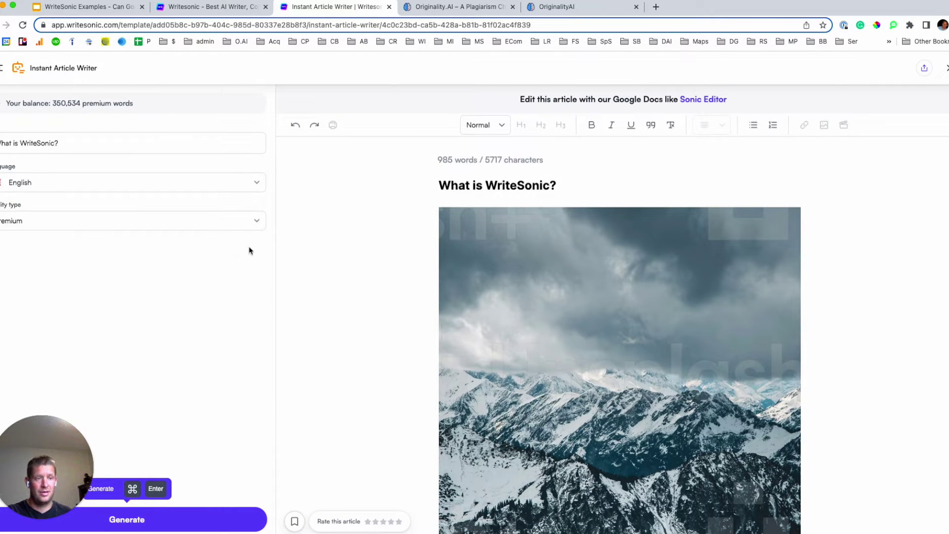
Select the 'What is WriteSonic?' article text from the introduction down to the Conclusion.
scroll(308, 313, "down", 10)
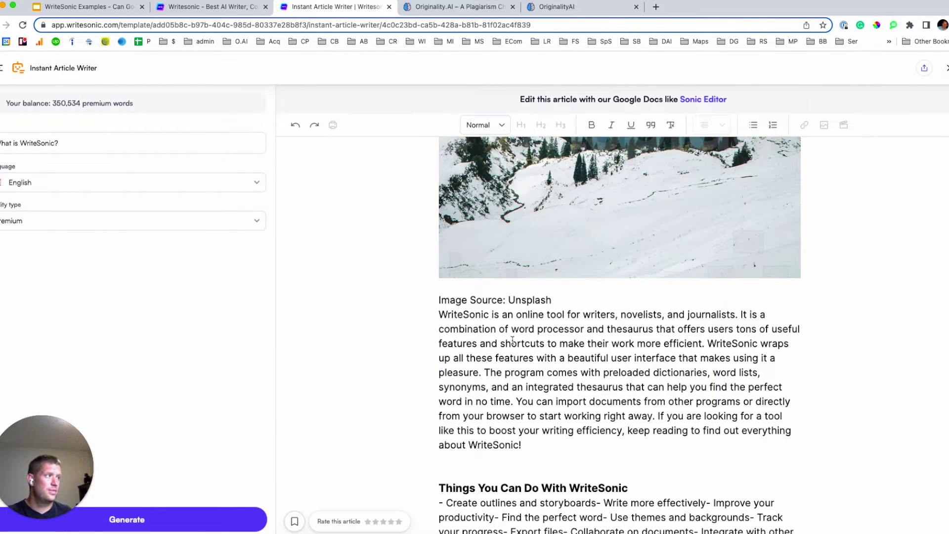
left_click_drag(439, 314, 584, 512)
scroll(549, 445, "down", 15)
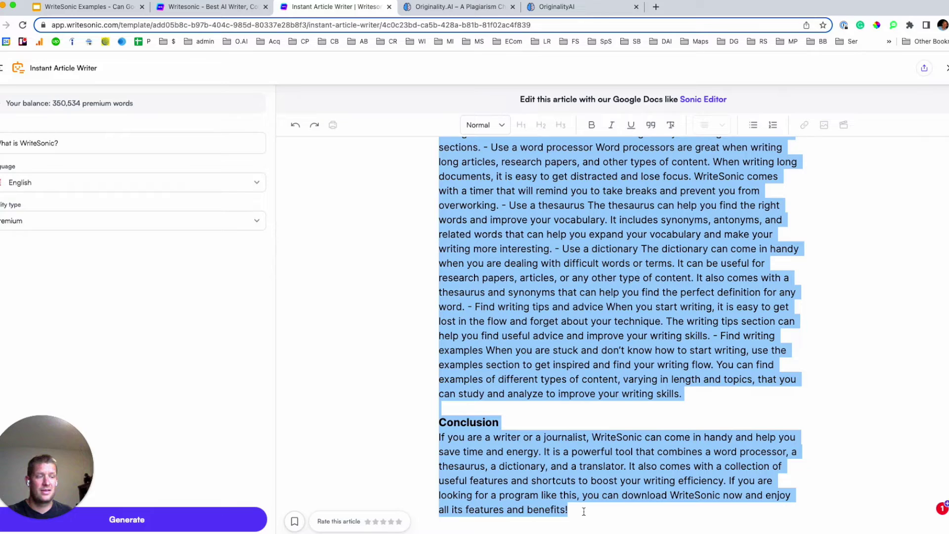
scroll(539, 350, "up", 15)
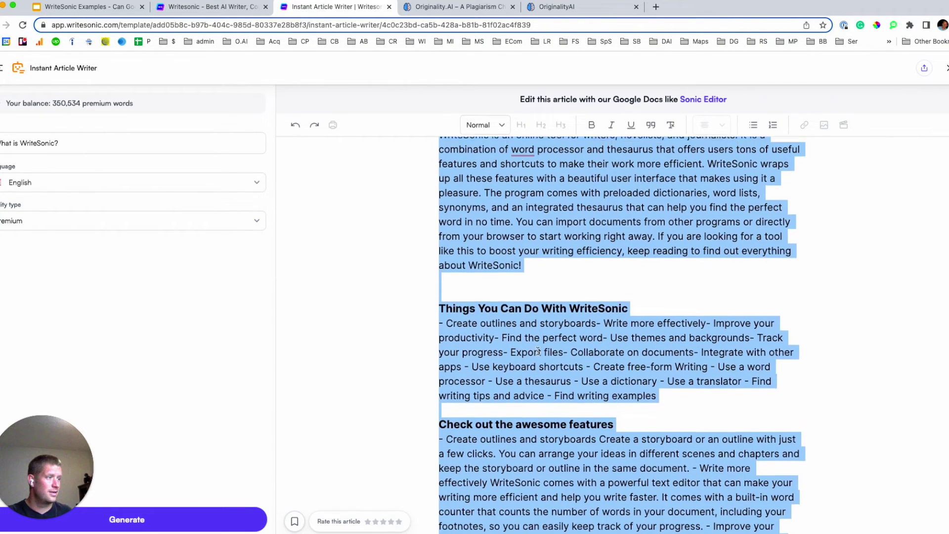
scroll(538, 350, "up", 2)
scroll(541, 361, "down", 10)
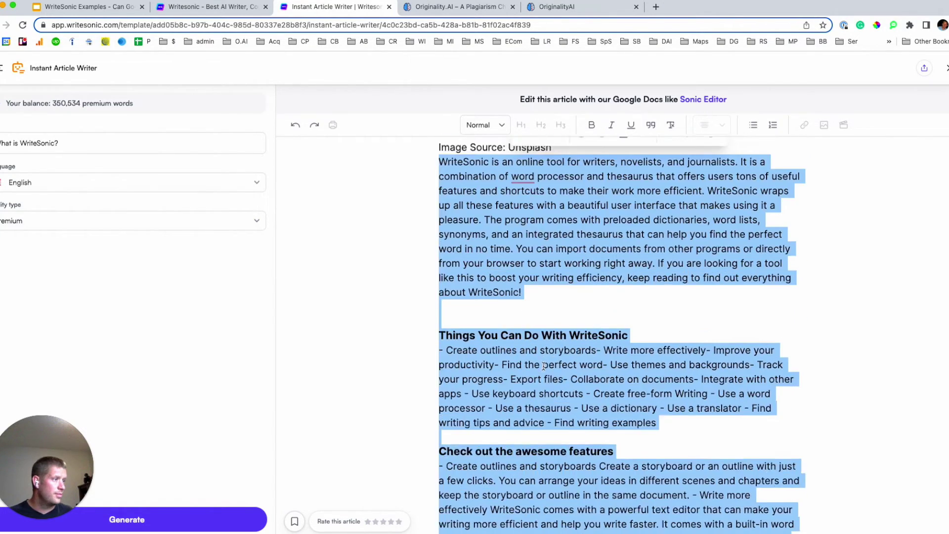
scroll(544, 370, "down", 7)
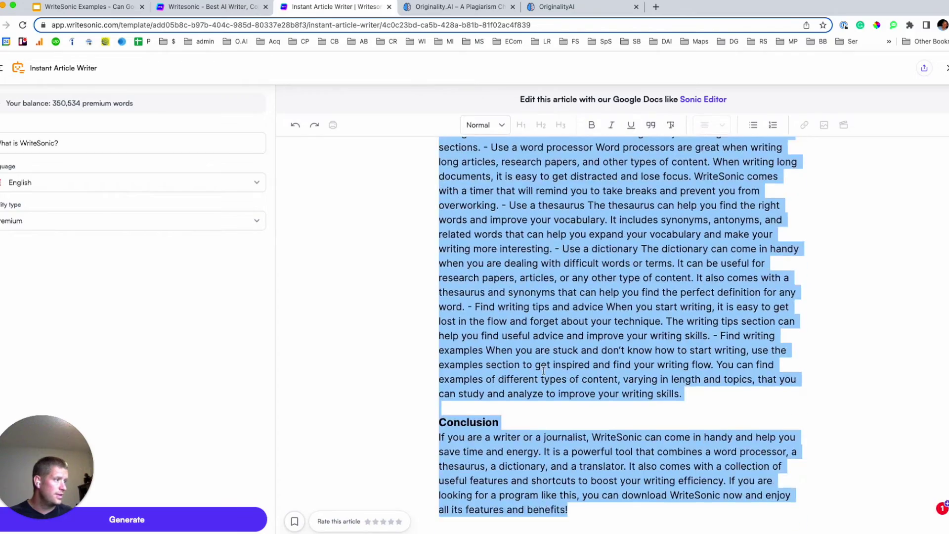
scroll(556, 355, "up", 6)
scroll(613, 306, "up", 1)
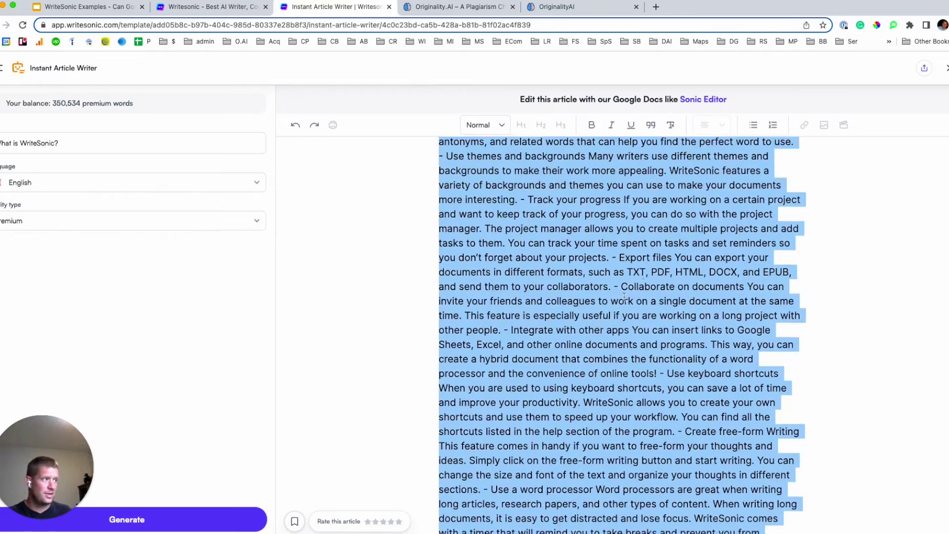
scroll(622, 329, "up", 3)
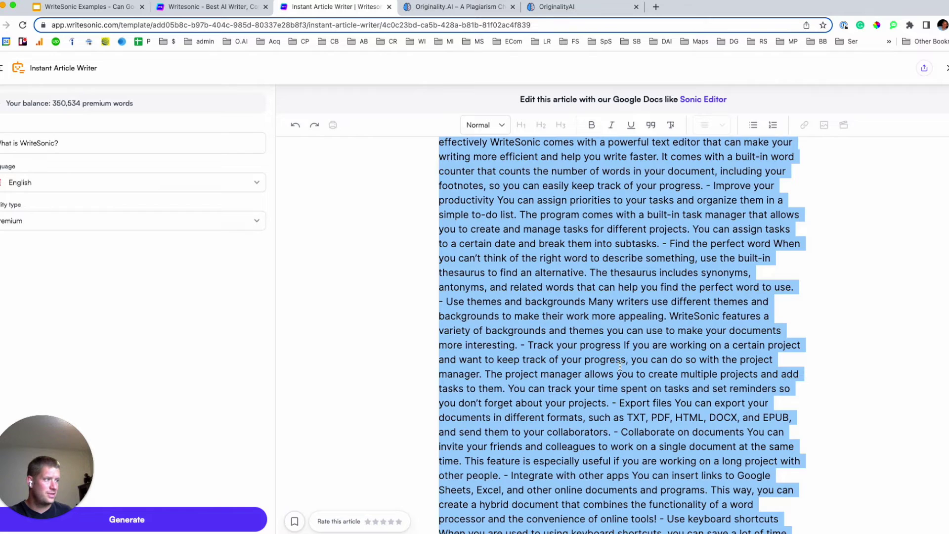
scroll(620, 366, "up", 3)
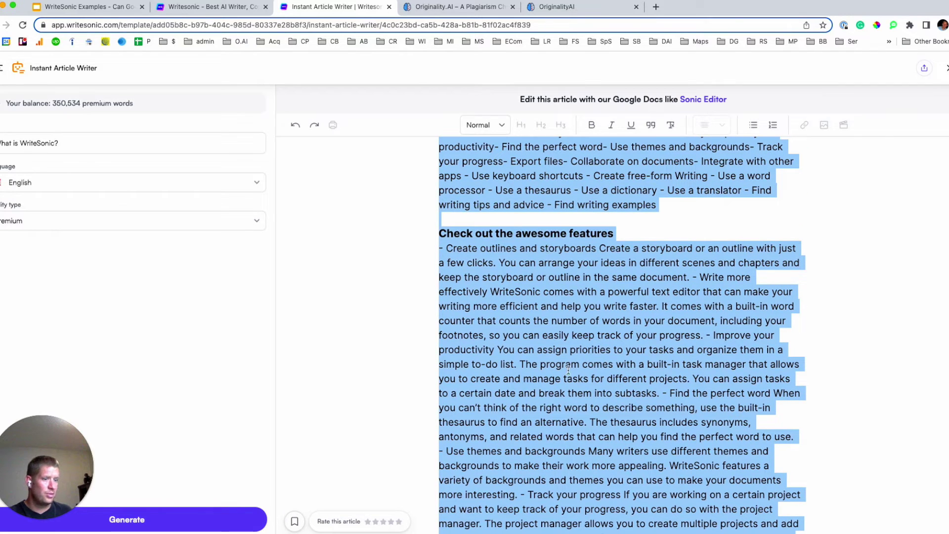
Paste the 'What is WriteSonic?' article into Originality.AI and run the AI detection scan.
left_click(554, 7)
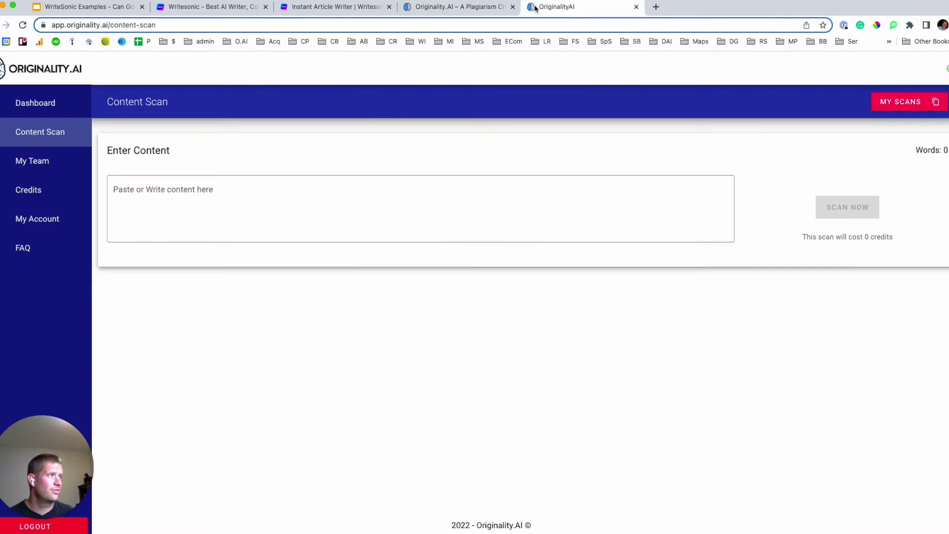
left_click(336, 7)
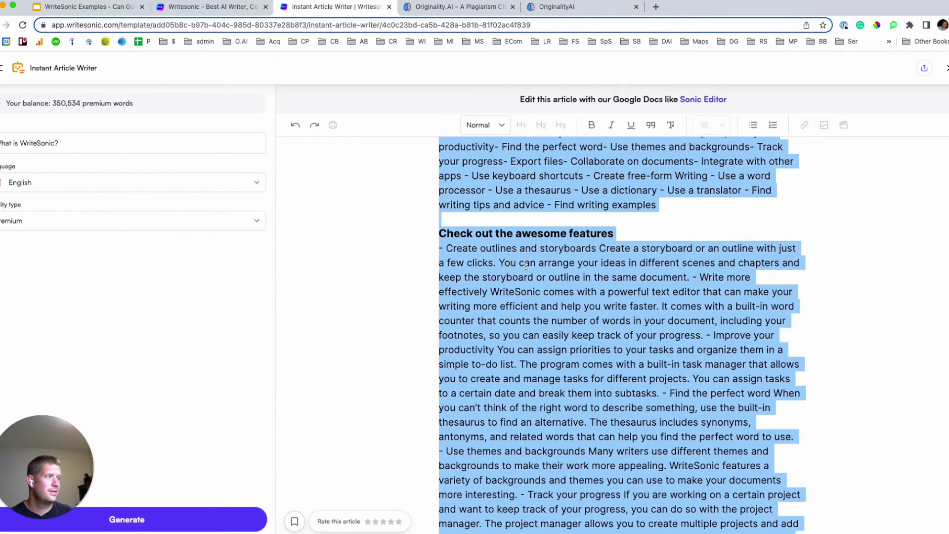
scroll(526, 265, "up", 6)
left_click(550, 7)
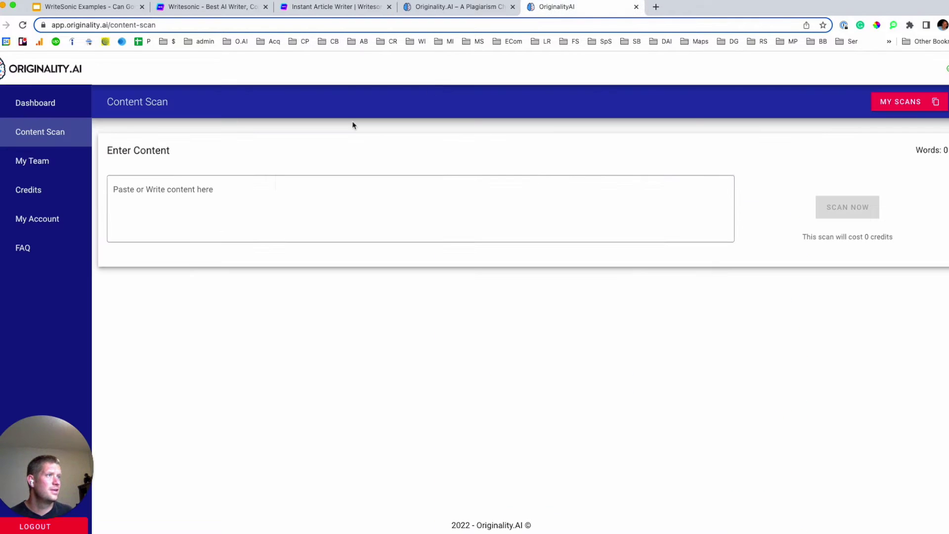
left_click(148, 185)
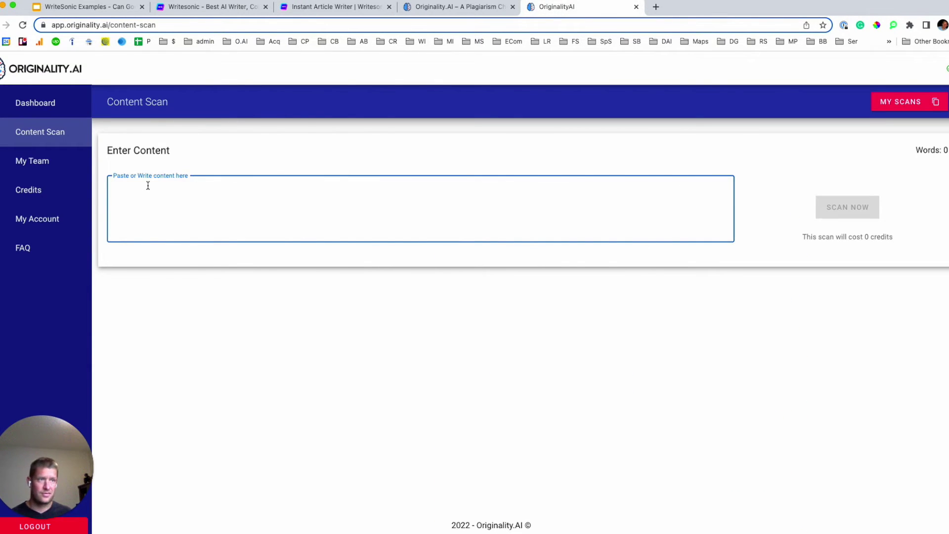
key("ctrl+v")
scroll(742, 193, "up", 8)
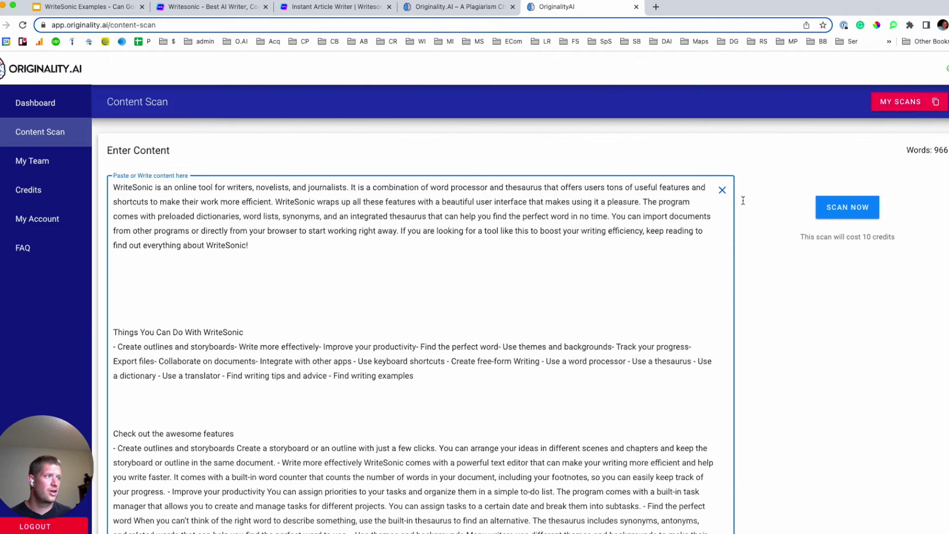
left_click(842, 202)
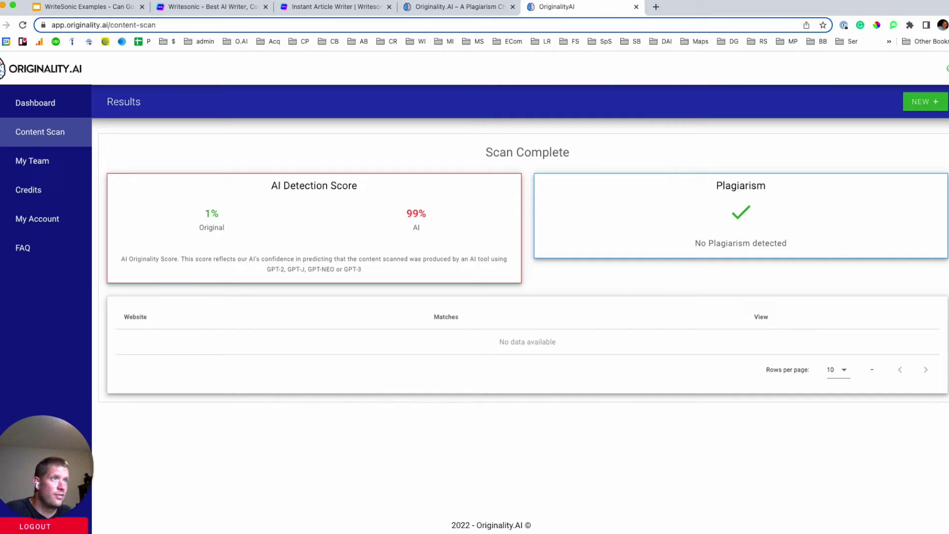
Clear the article selection, review the 99% AI, no-plagiarism result, and return to Google Slides.
left_click(348, 8)
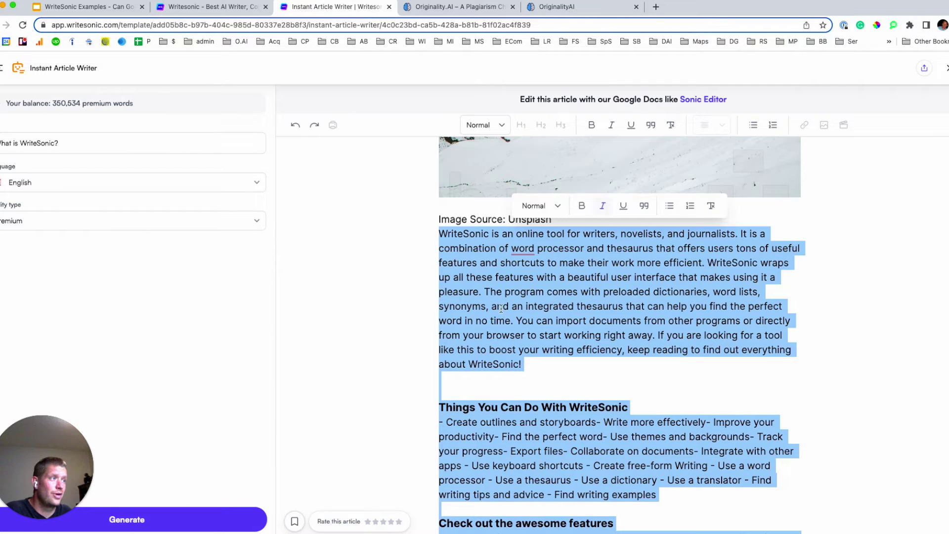
left_click(556, 294)
scroll(559, 282, "up", 10)
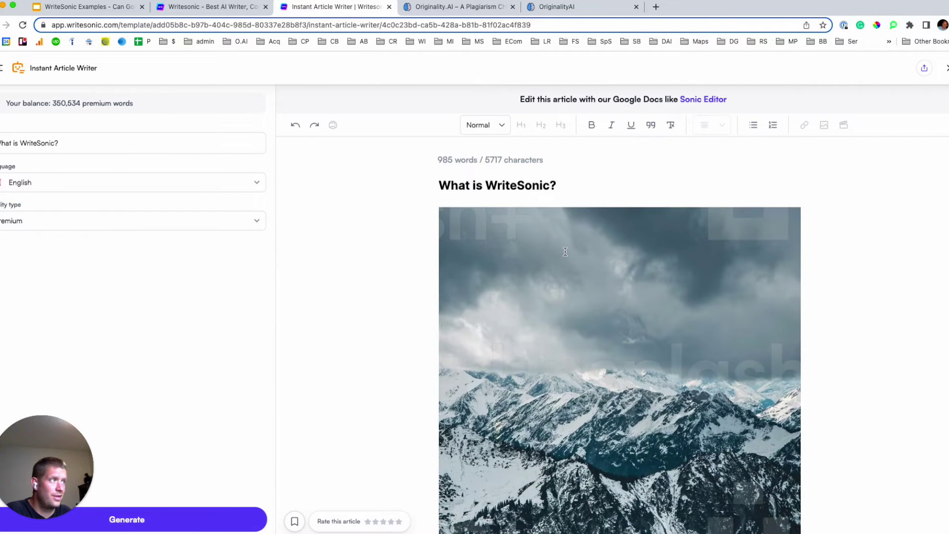
left_click(559, 4)
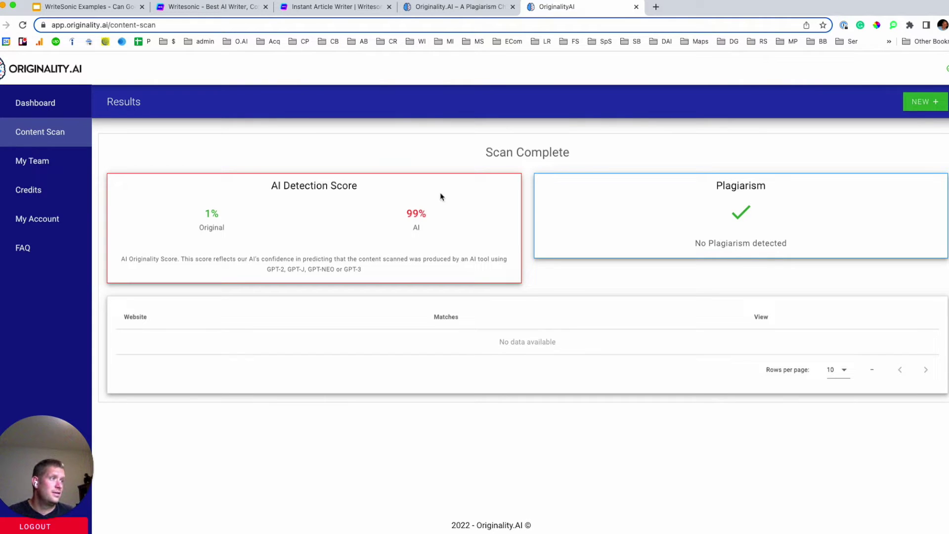
left_click(89, 9)
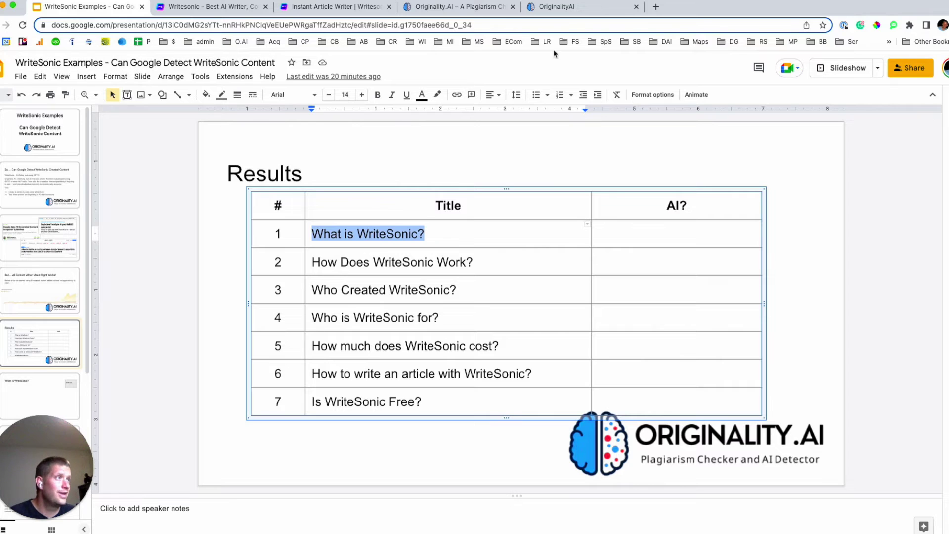
Paste the article into the 'What is WriteSonic?' slide body and enter 99% as its AI Score.
left_click(27, 398)
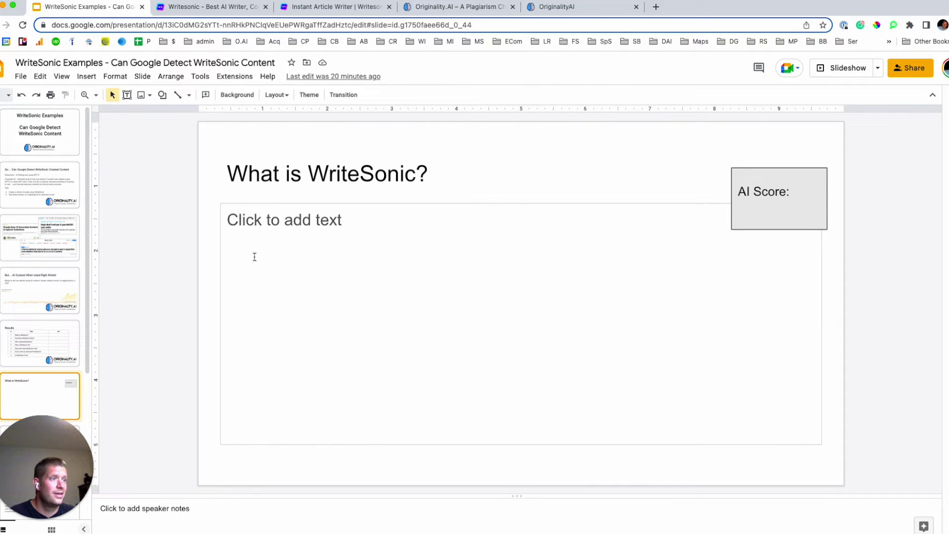
left_click(239, 225)
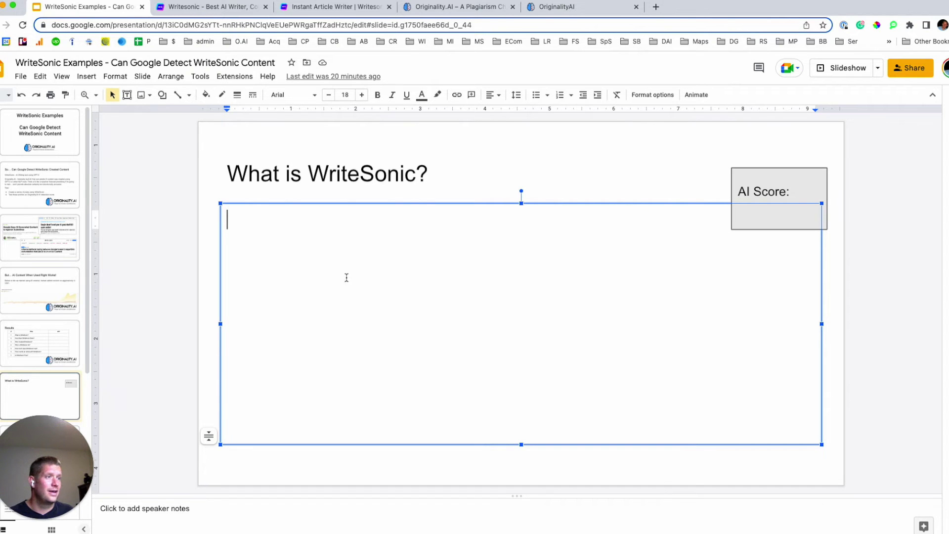
key("super+v")
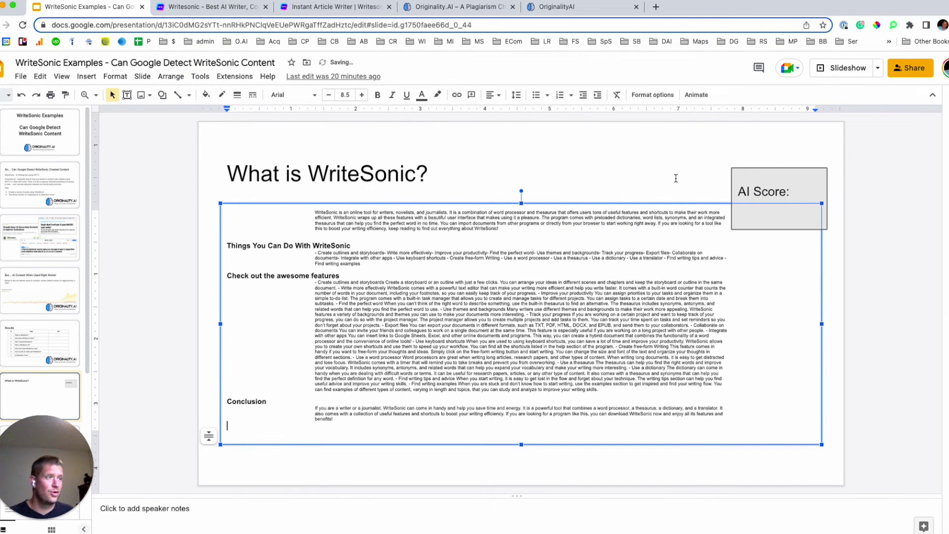
left_click(751, 214)
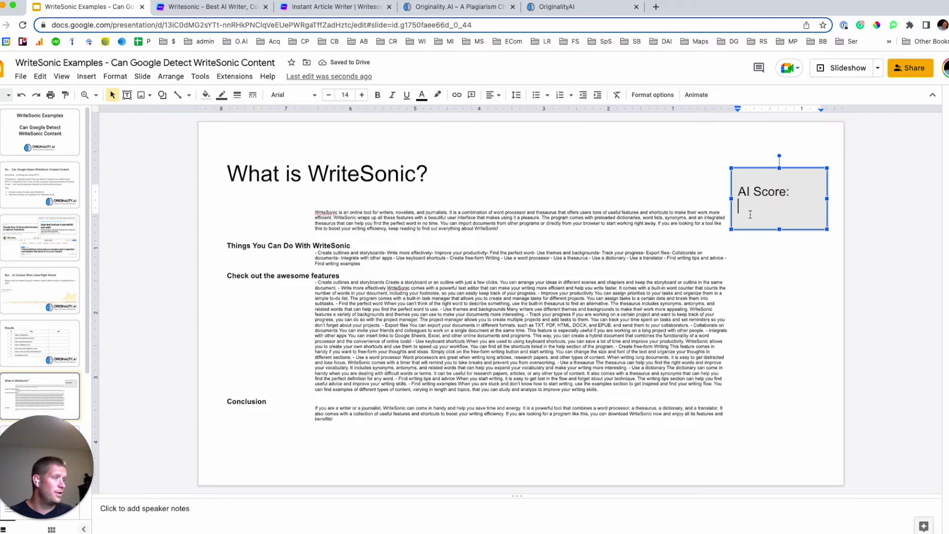
type("99")
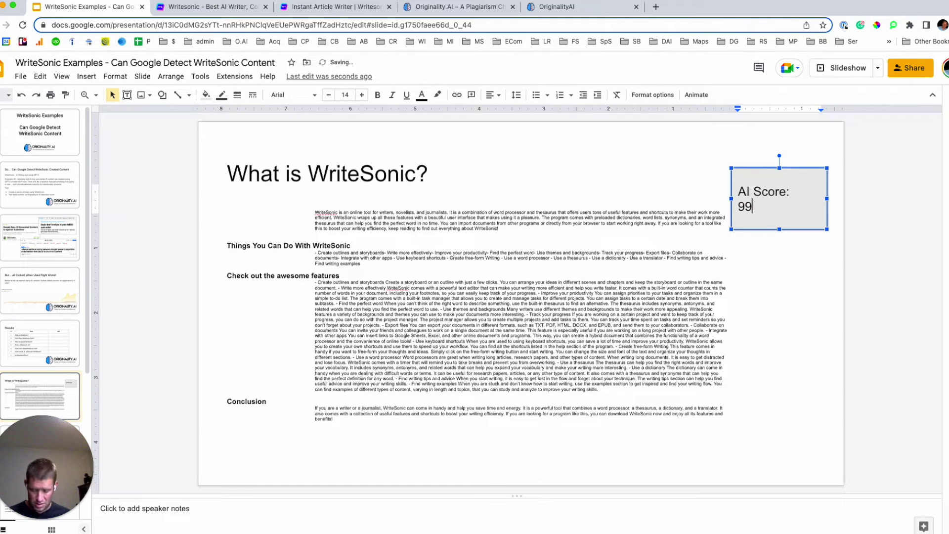
type("%")
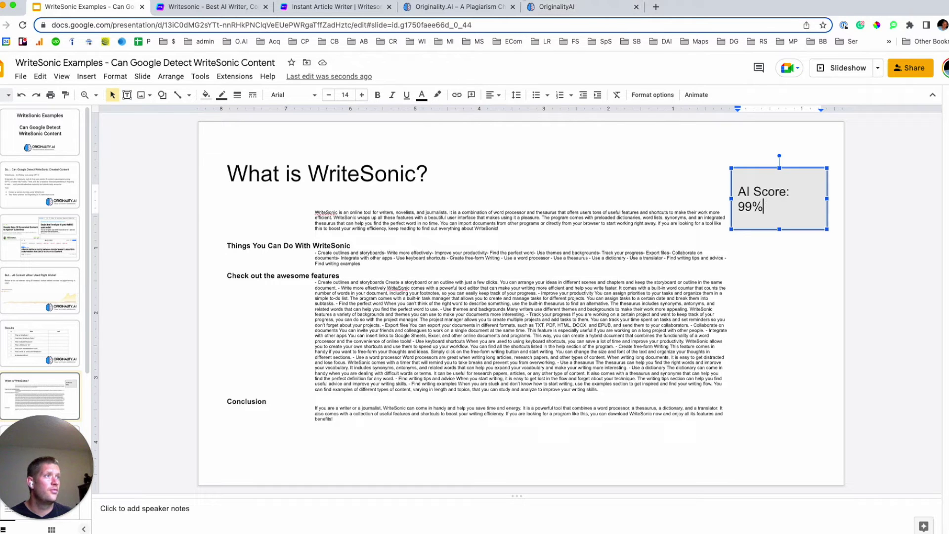
Select row 2's title 'How Does WriteSonic Work?' on the Results slide and return to Writesonic.
left_click(63, 358)
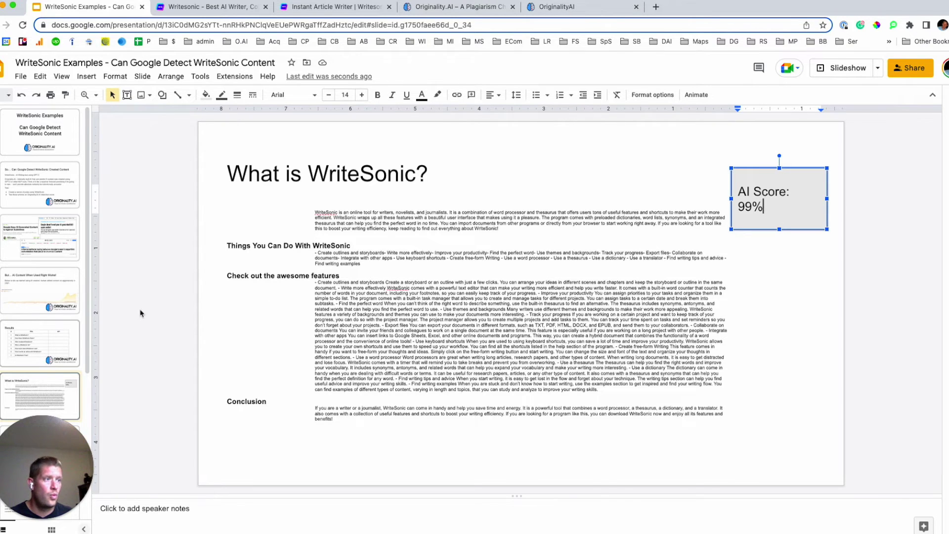
left_click(322, 264)
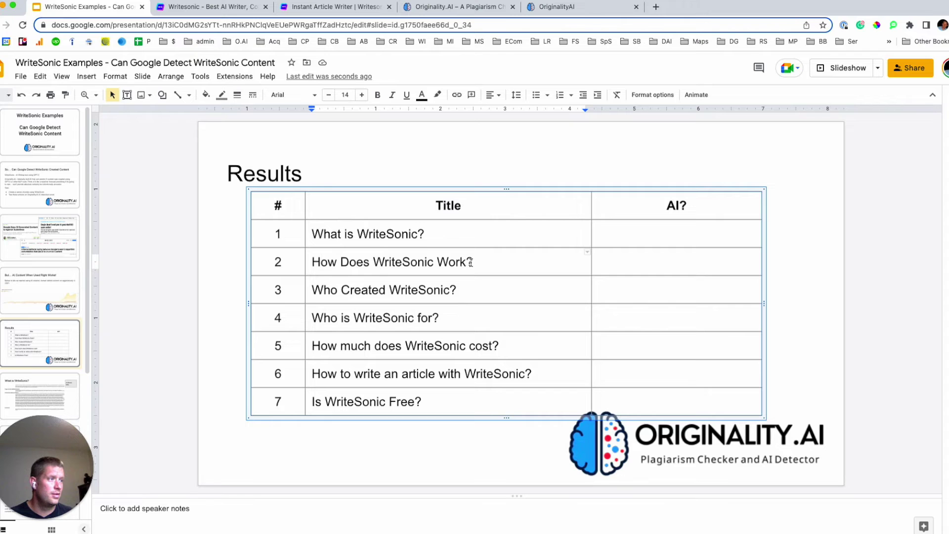
left_click_drag(473, 262, 312, 261)
key("super+c")
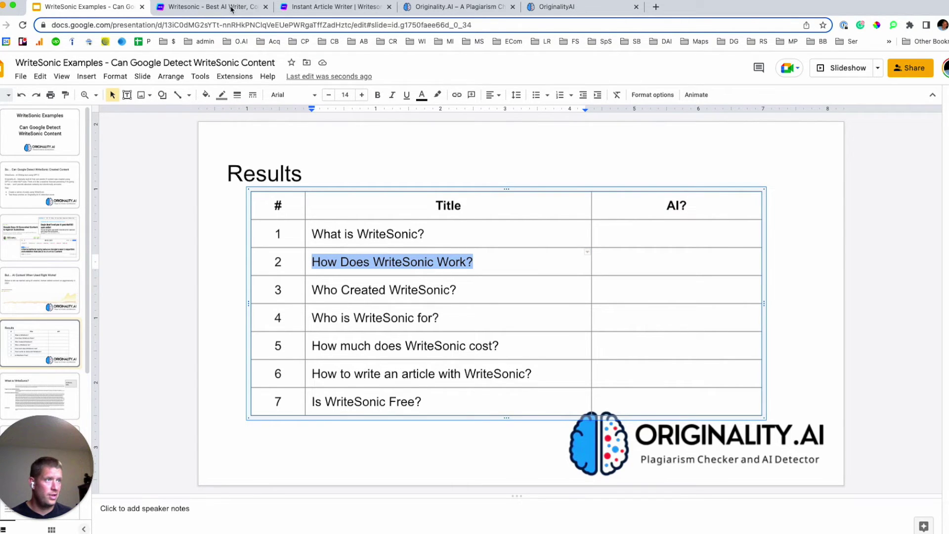
left_click(307, 8)
Replace the article title with 'How Does WriteSonic Work?' and generate the article.
left_click(36, 144)
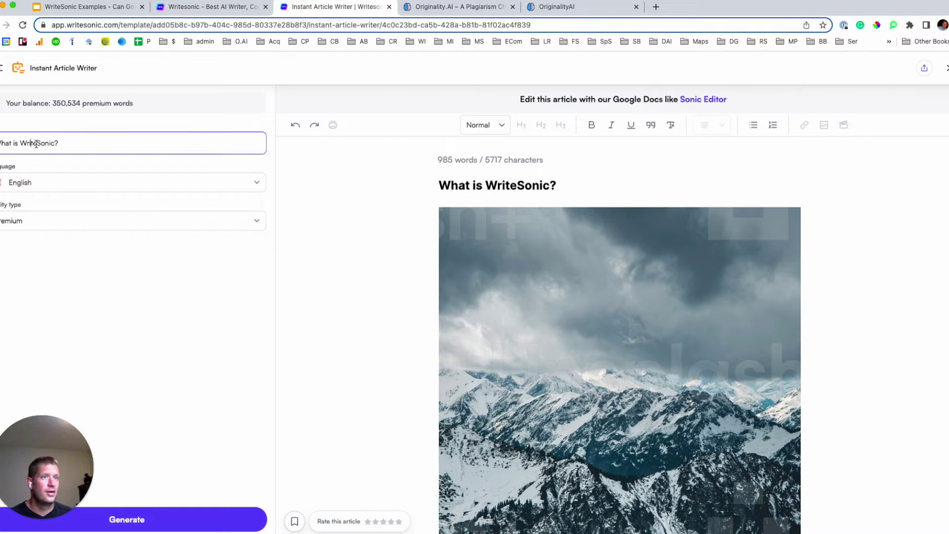
key("super+a")
key("super+v")
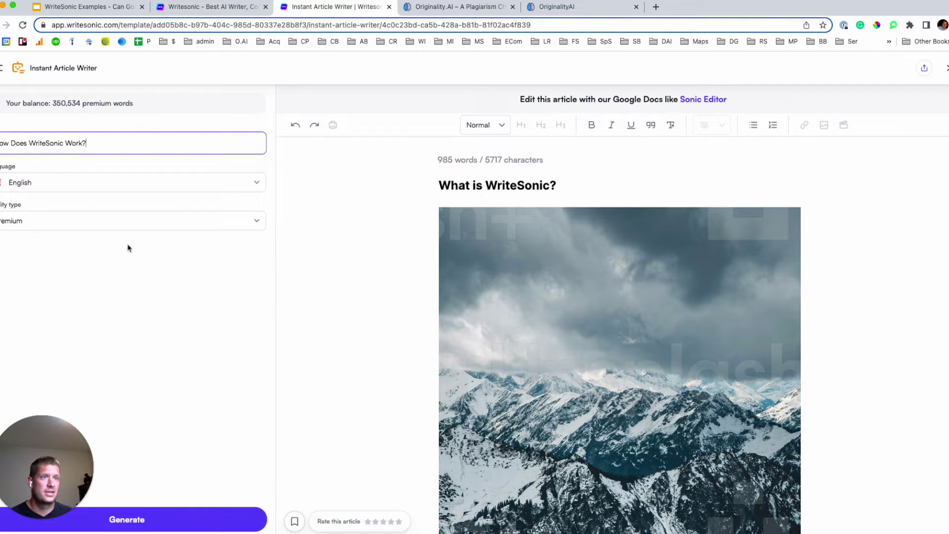
left_click(161, 514)
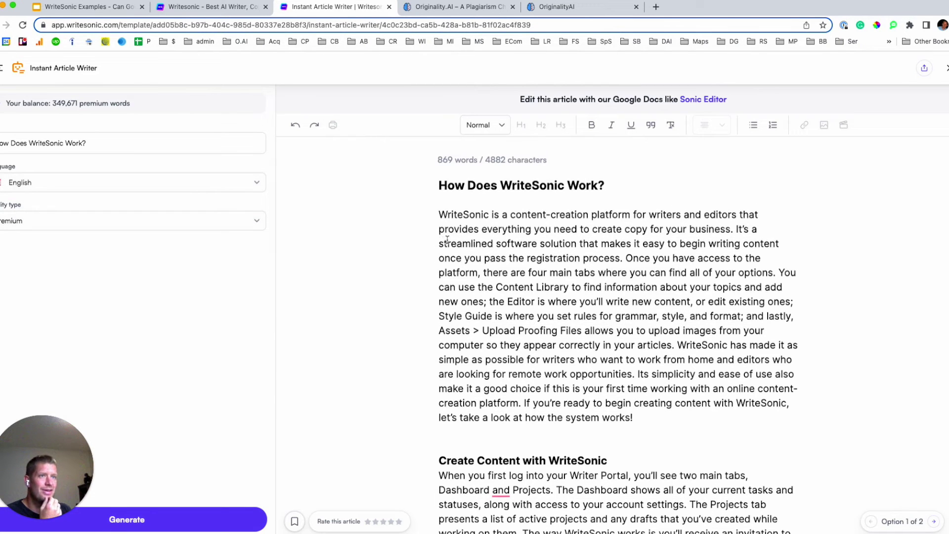
Select the entire 'How Does WriteSonic Work?' article text from heading to end.
scroll(545, 343, "down", 10)
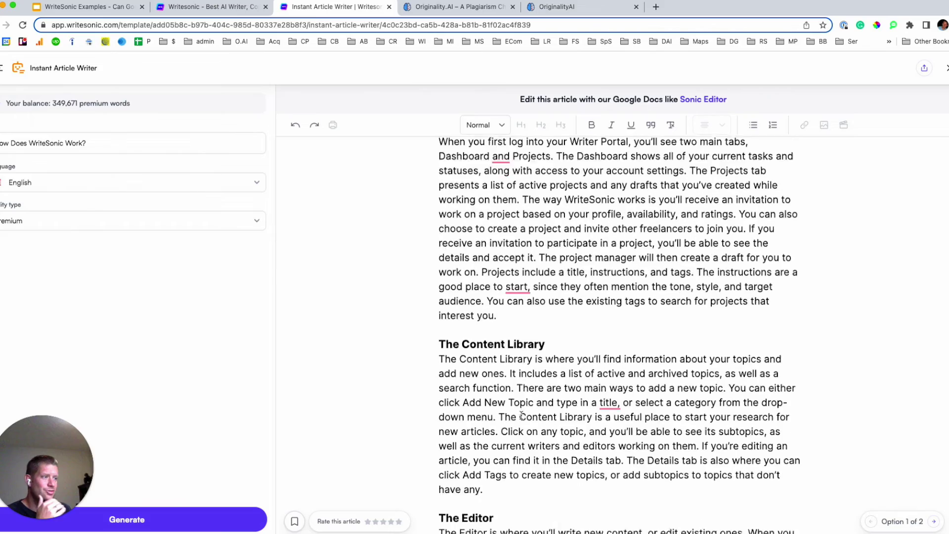
scroll(502, 414, "down", 15)
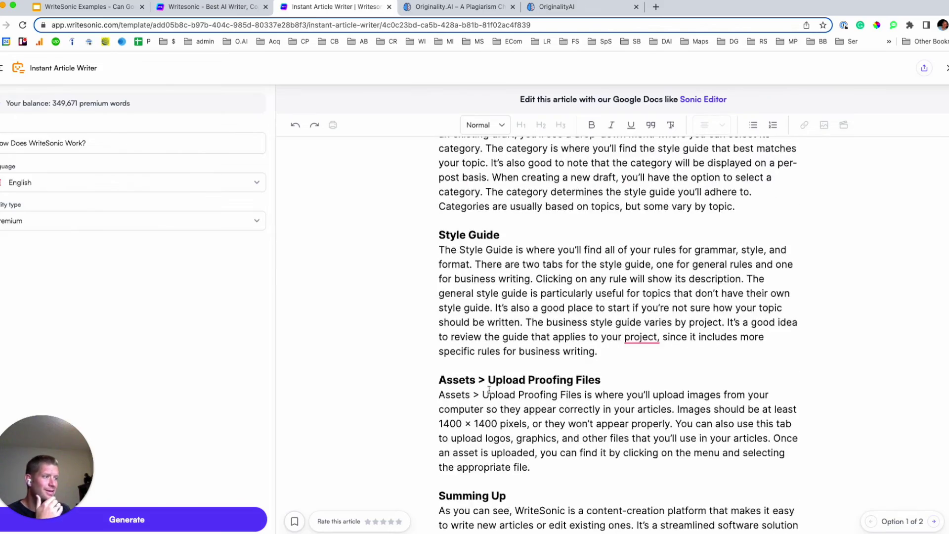
scroll(504, 406, "up", 10)
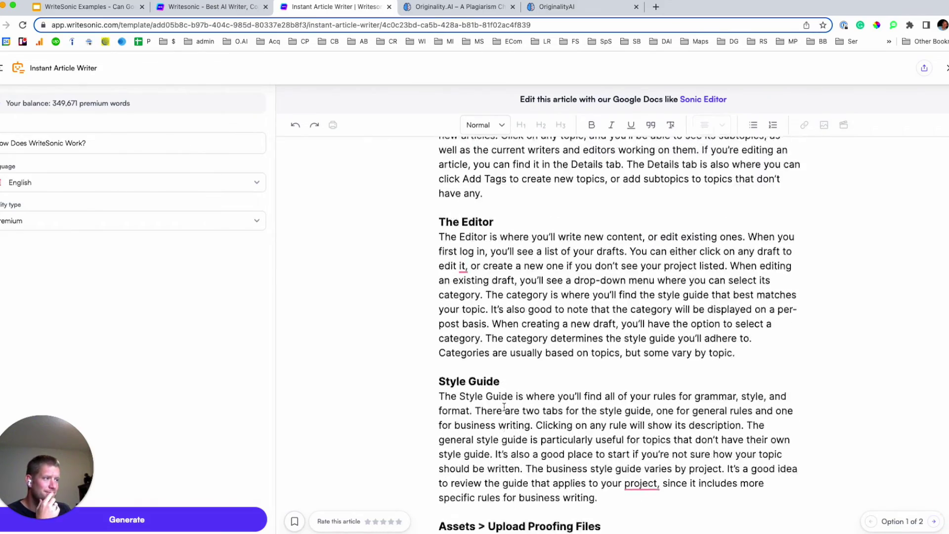
scroll(504, 405, "up", 18)
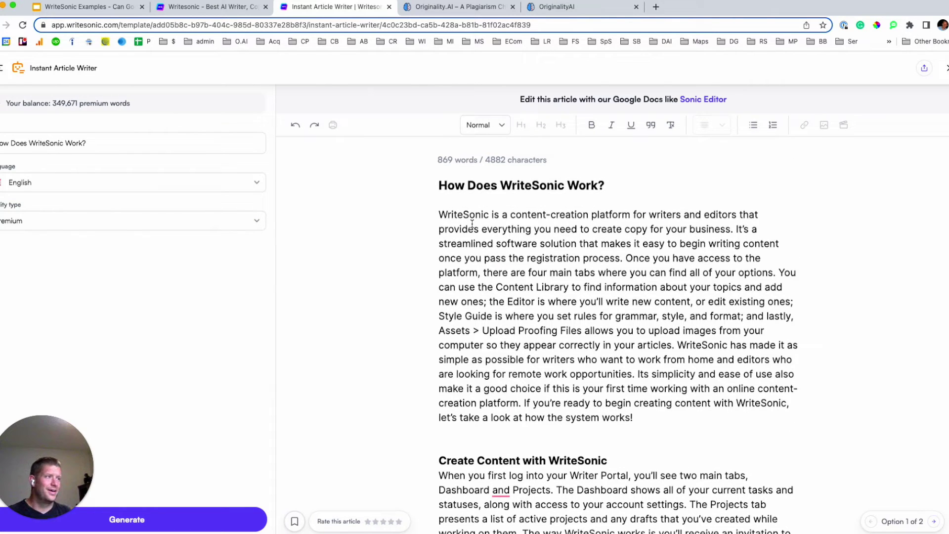
left_click_drag(439, 186, 602, 521)
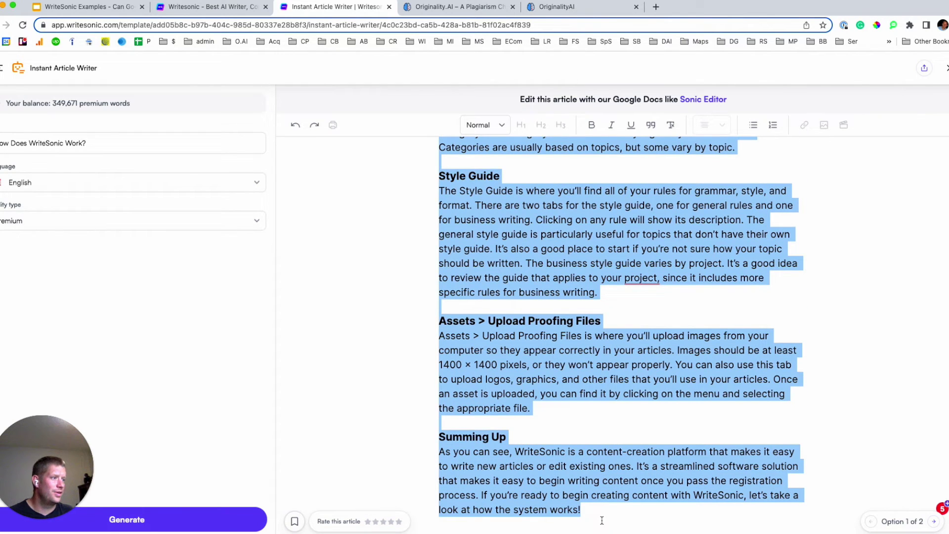
left_click(482, 11)
Paste the copied WriteSonic article into a new Originality.AI content scan and start it.
left_click(556, 10)
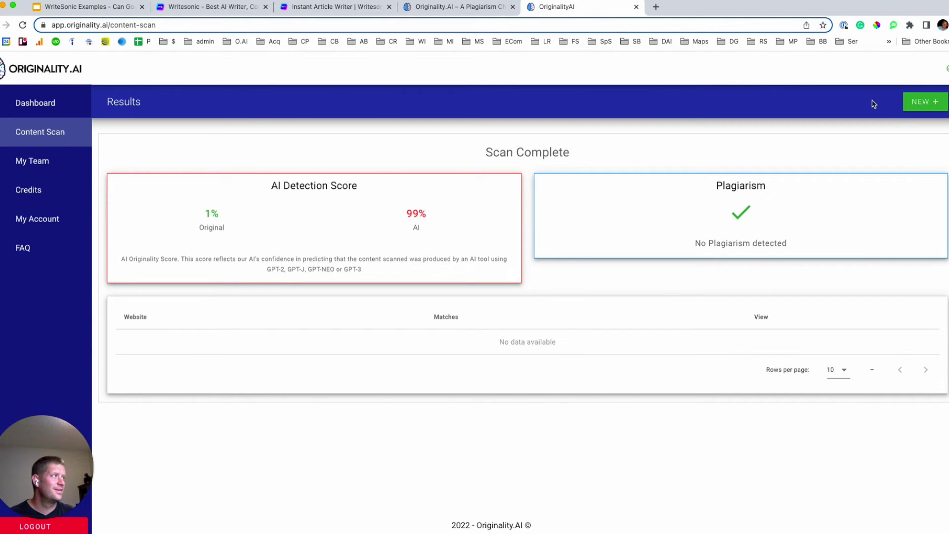
left_click(908, 103)
left_click(138, 184)
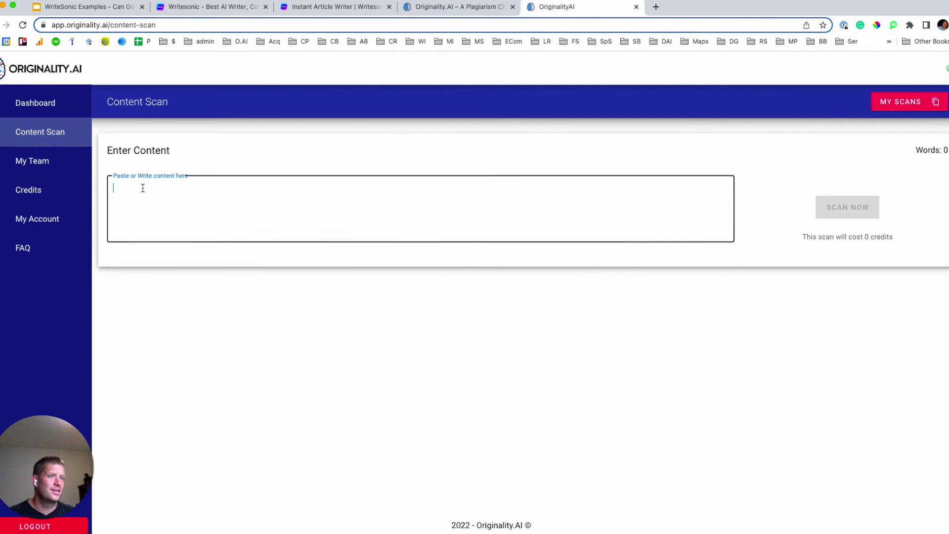
key("super+v")
scroll(697, 346, "up", 15)
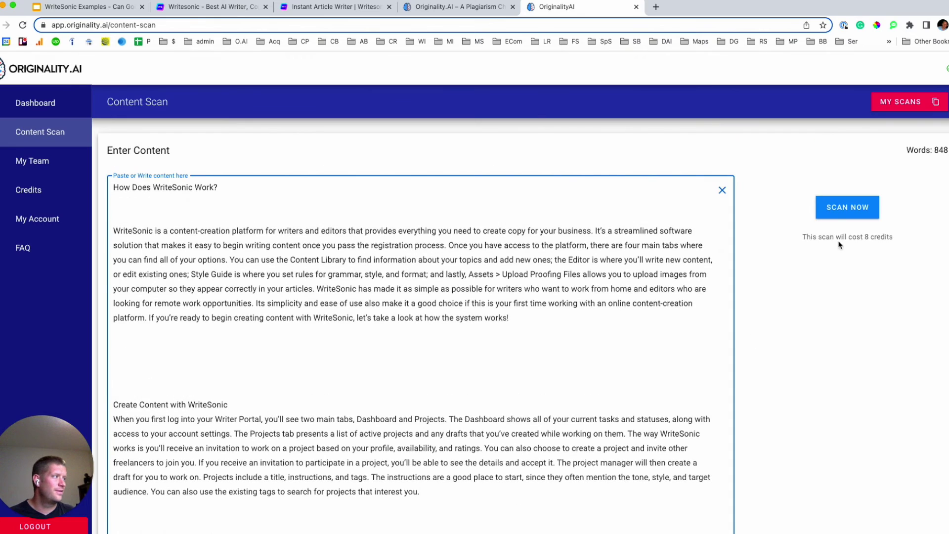
left_click(841, 212)
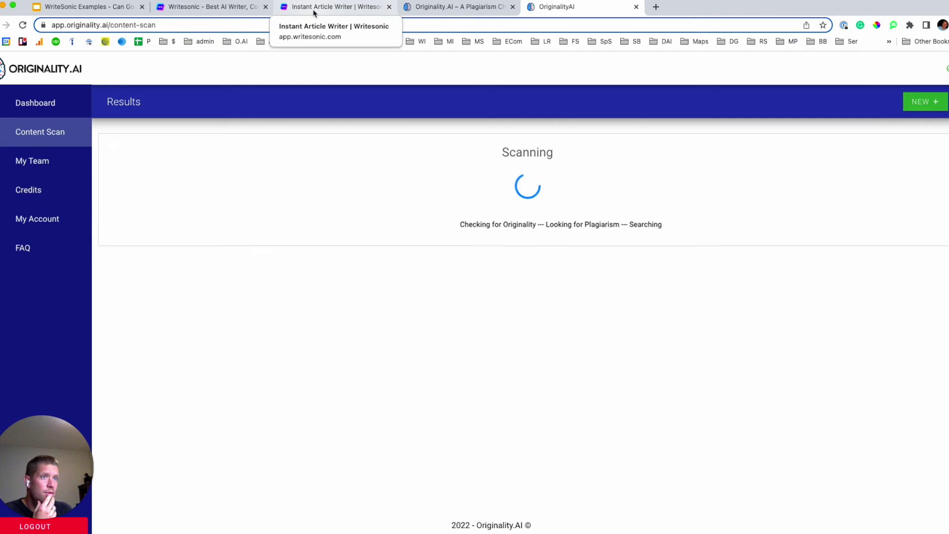
left_click(45, 107)
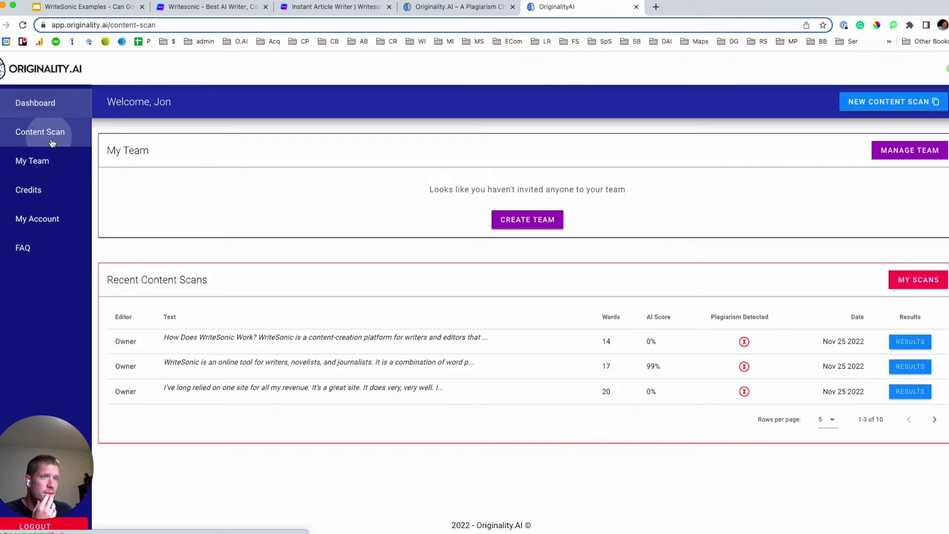
Browse the sidebar pages, then list My Scans and open the 'How Does WriteSonic Work?' results.
left_click(49, 134)
left_click(44, 161)
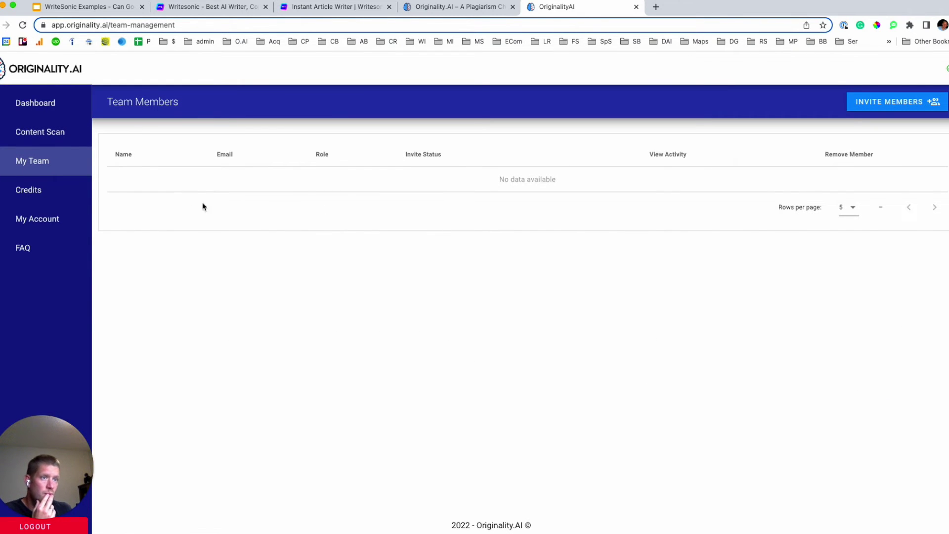
left_click(56, 248)
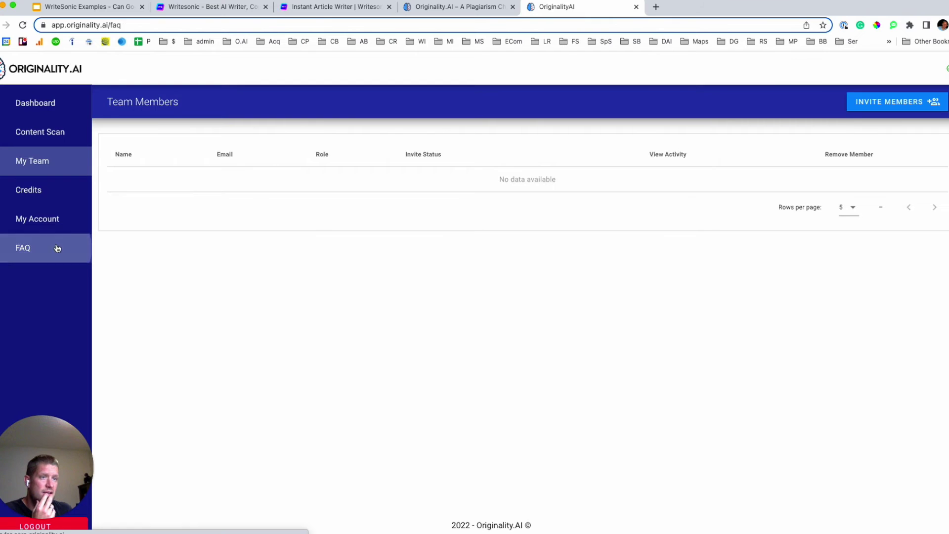
left_click(60, 104)
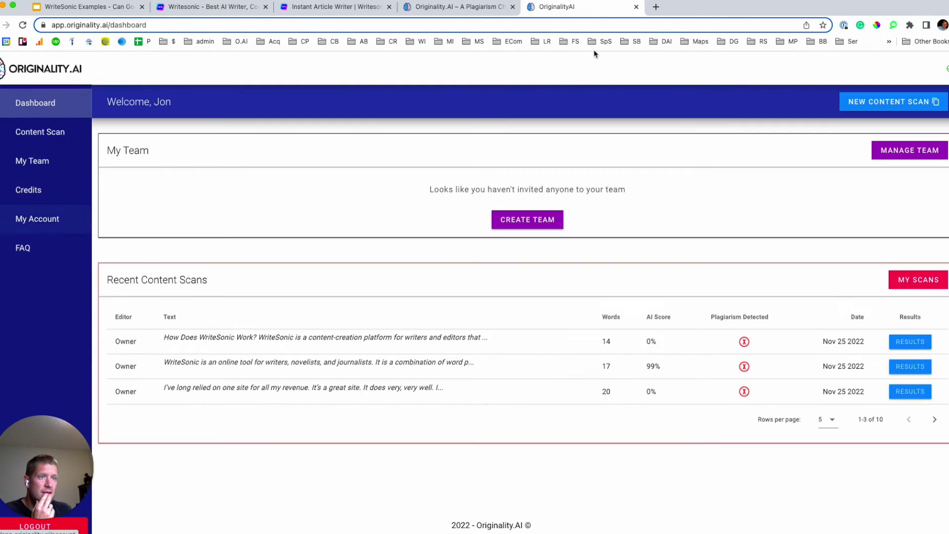
left_click(53, 137)
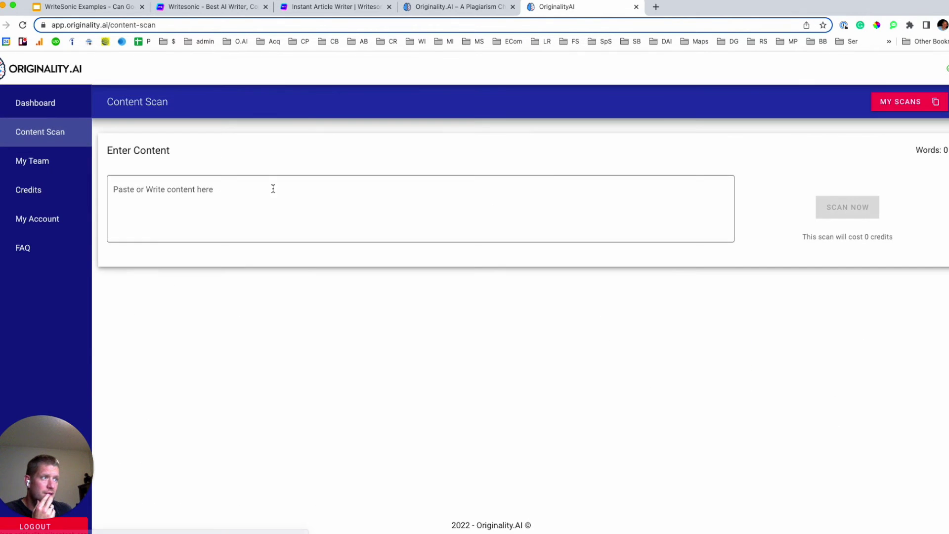
left_click(900, 108)
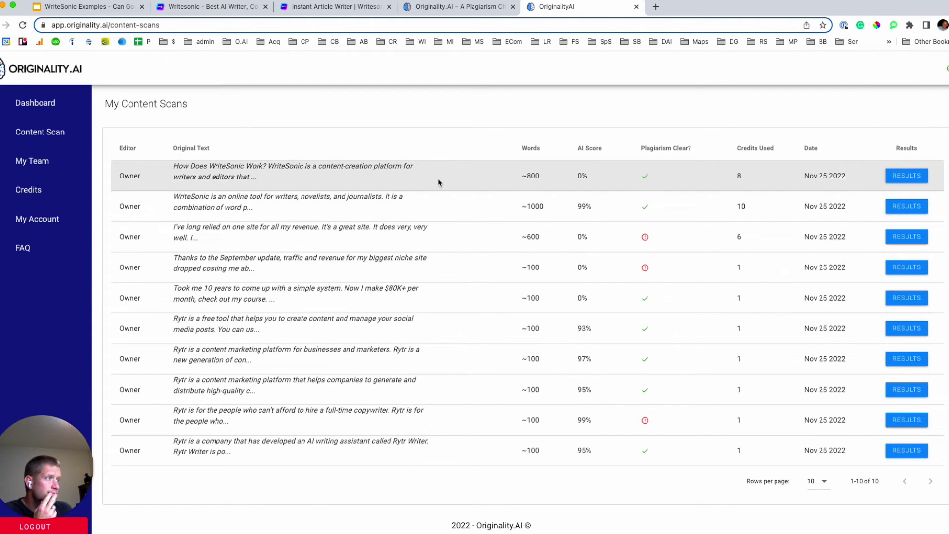
left_click(907, 176)
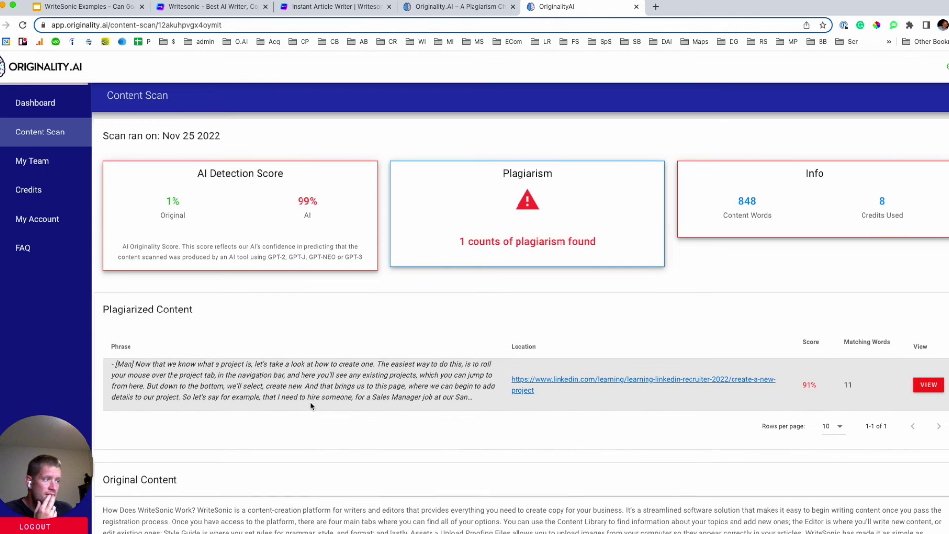
Scroll through the 'How Does WriteSonic Work?' report and highlight its 99% AI score.
scroll(313, 402, "down", 2)
scroll(314, 402, "up", 2)
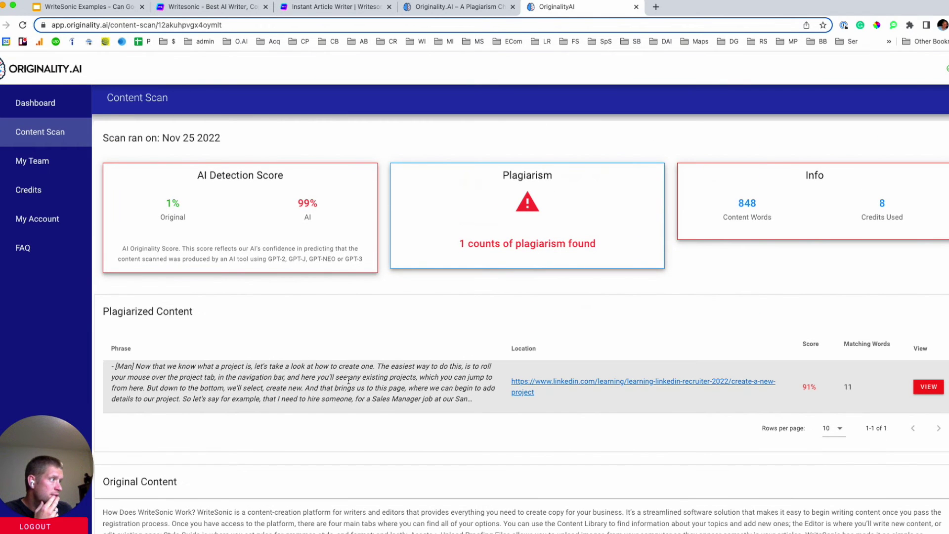
scroll(349, 381, "down", 2)
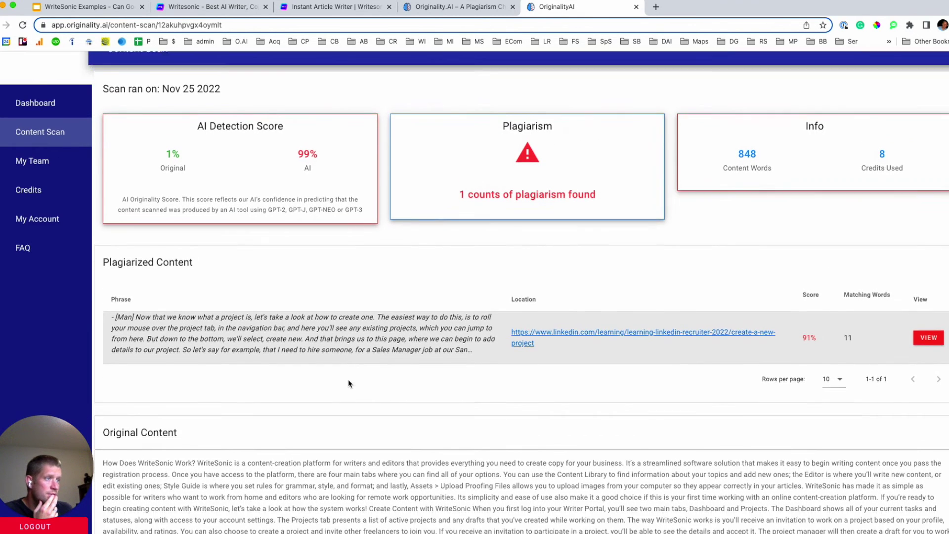
scroll(348, 383, "down", 1)
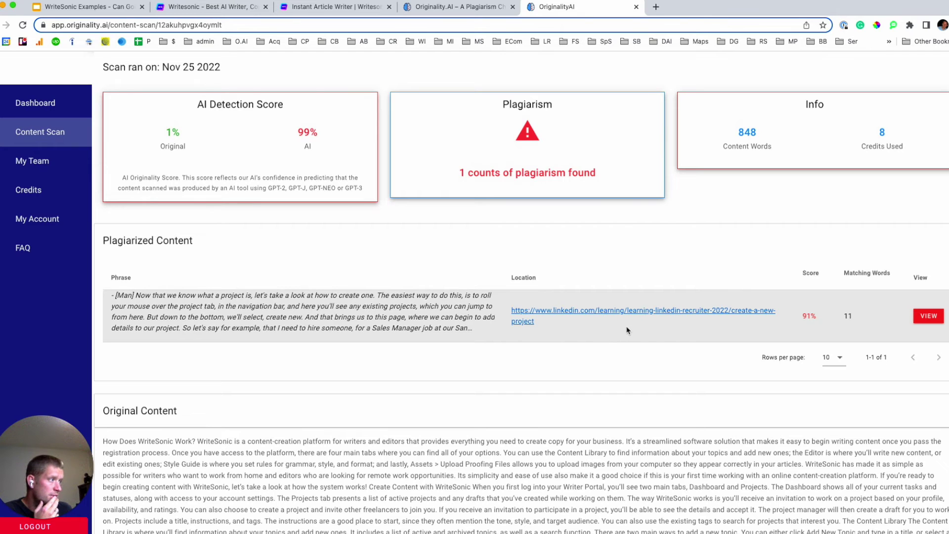
scroll(438, 352, "down", 5)
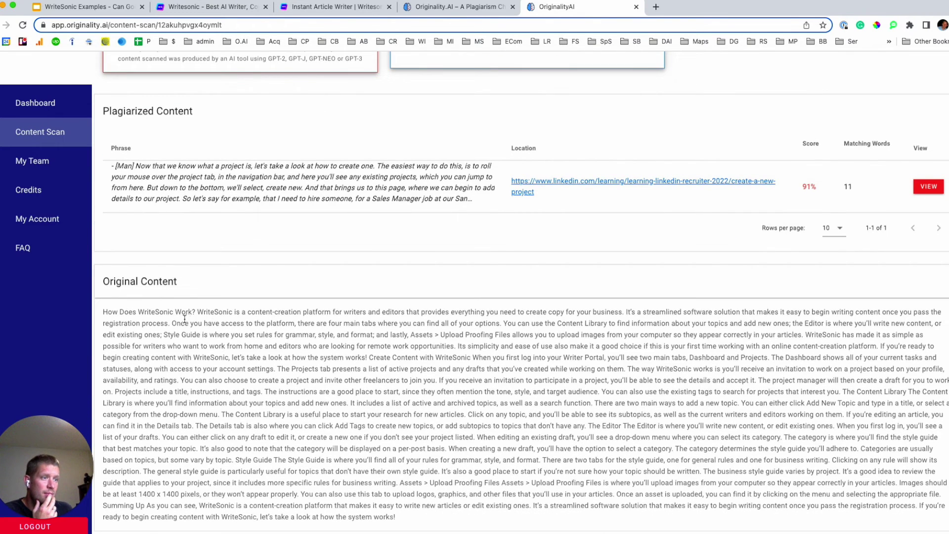
scroll(260, 344, "up", 8)
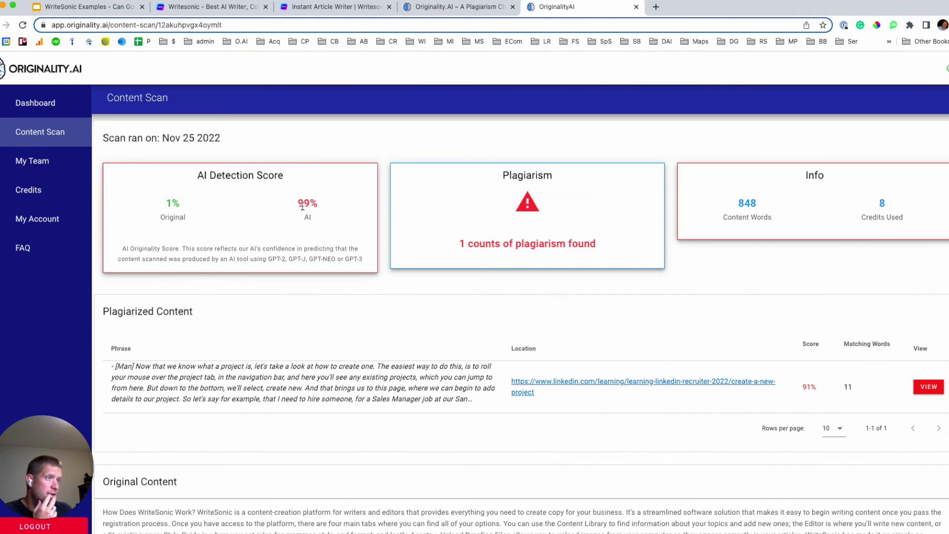
left_click_drag(300, 206, 328, 208)
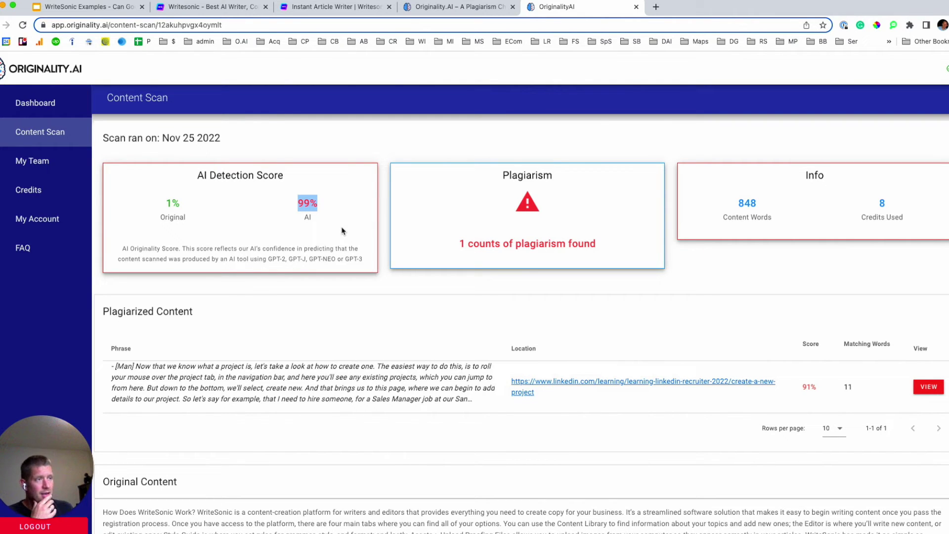
left_click(320, 209)
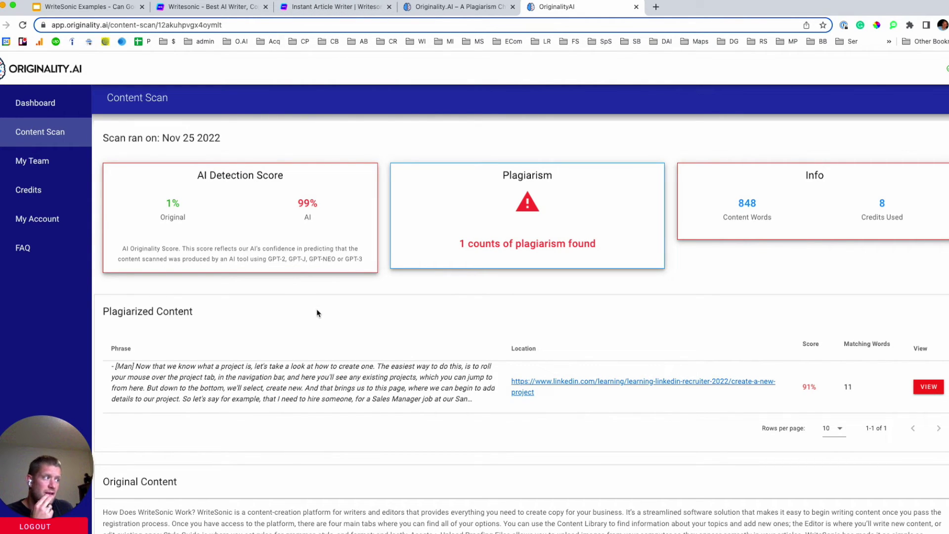
Switch to the WriteSonic Examples deck showing the Results table of seven articles.
left_click(90, 14)
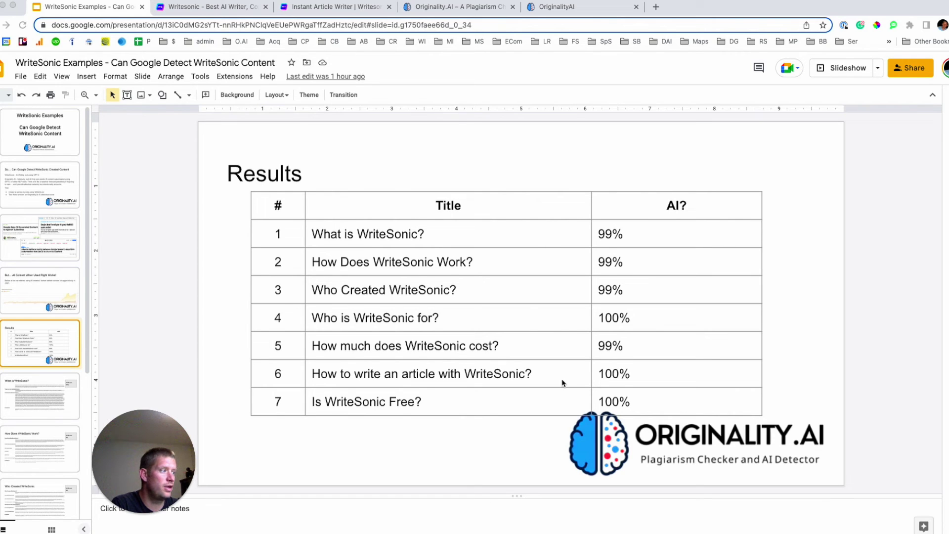
scroll(23, 445, "down", 3)
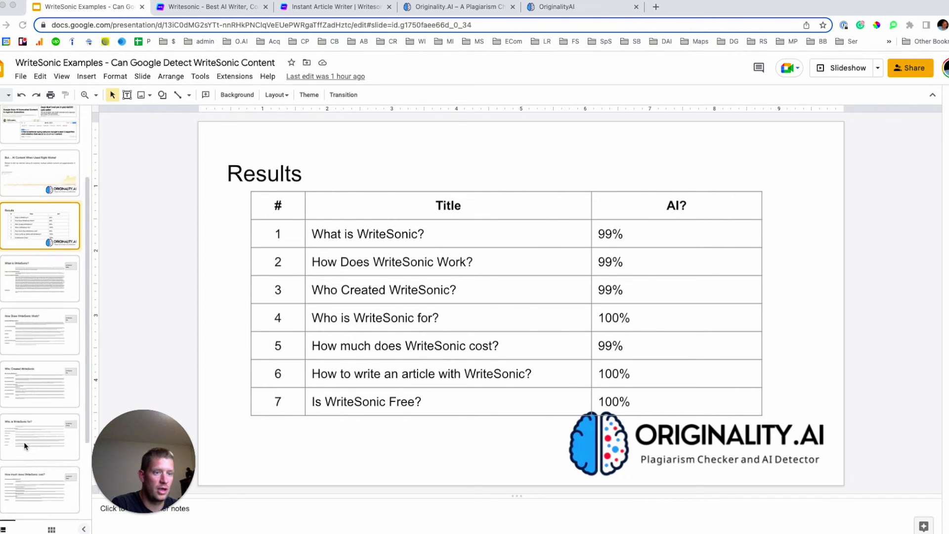
scroll(24, 445, "down", 3)
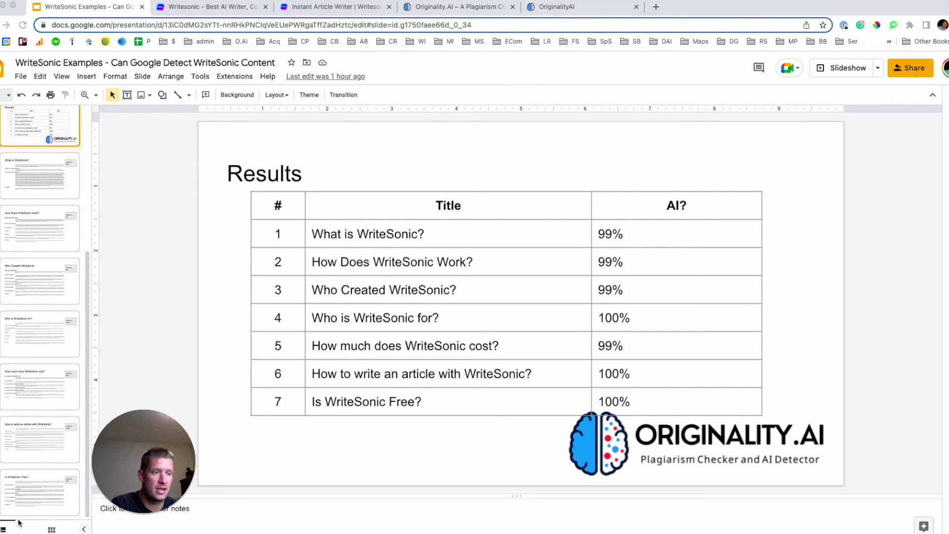
left_click(31, 460)
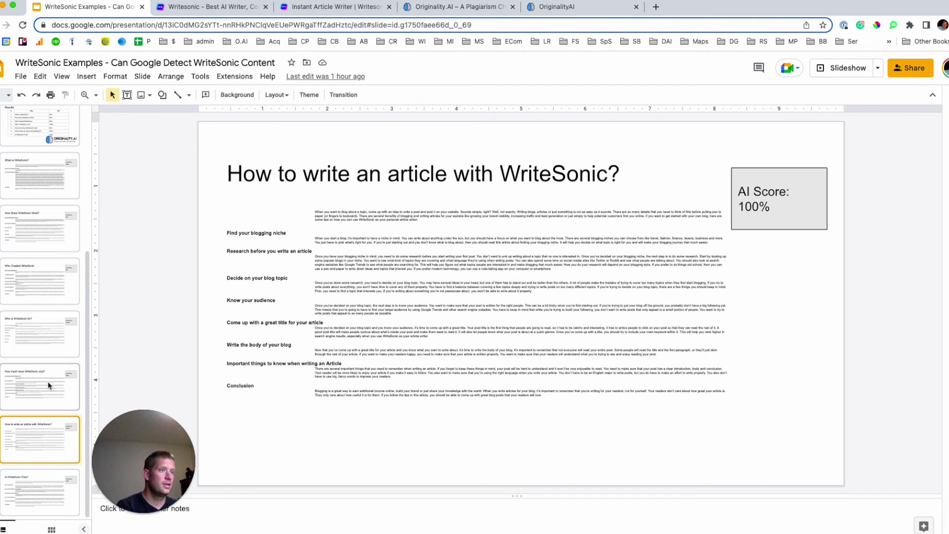
left_click(48, 385)
left_click(41, 336)
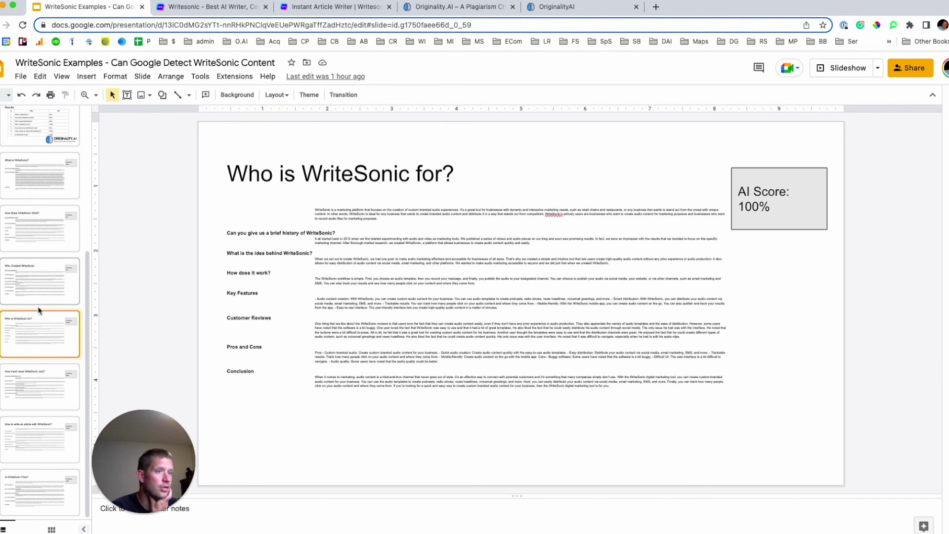
left_click(48, 292)
left_click(56, 244)
left_click(52, 191)
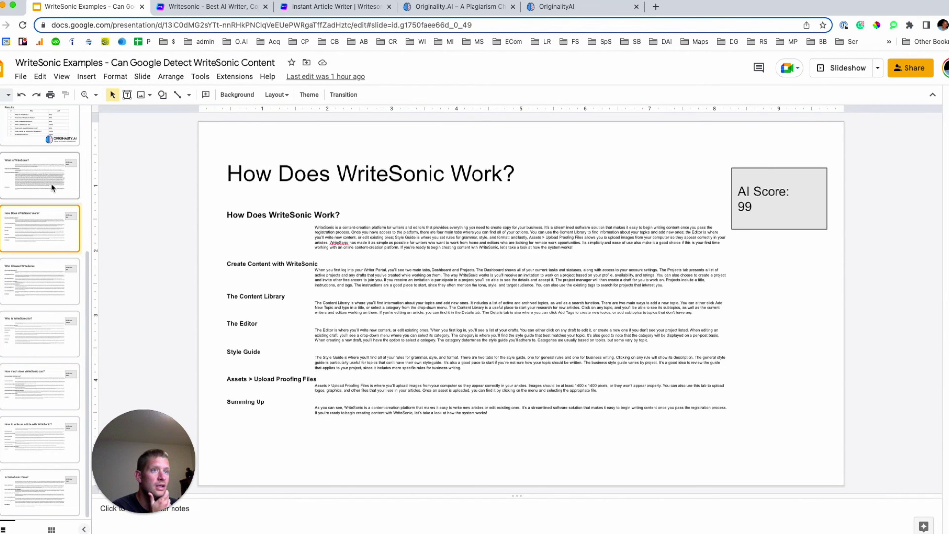
left_click(49, 480)
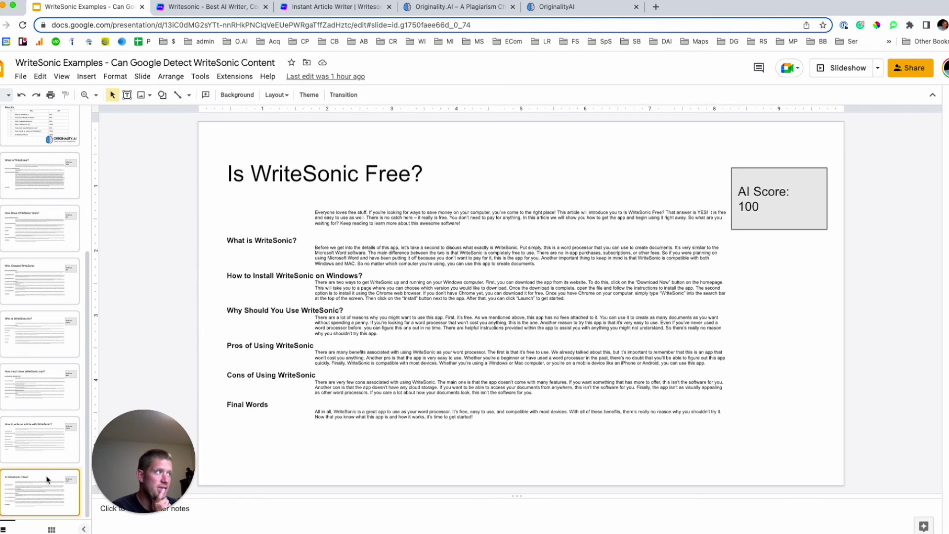
left_click(43, 127)
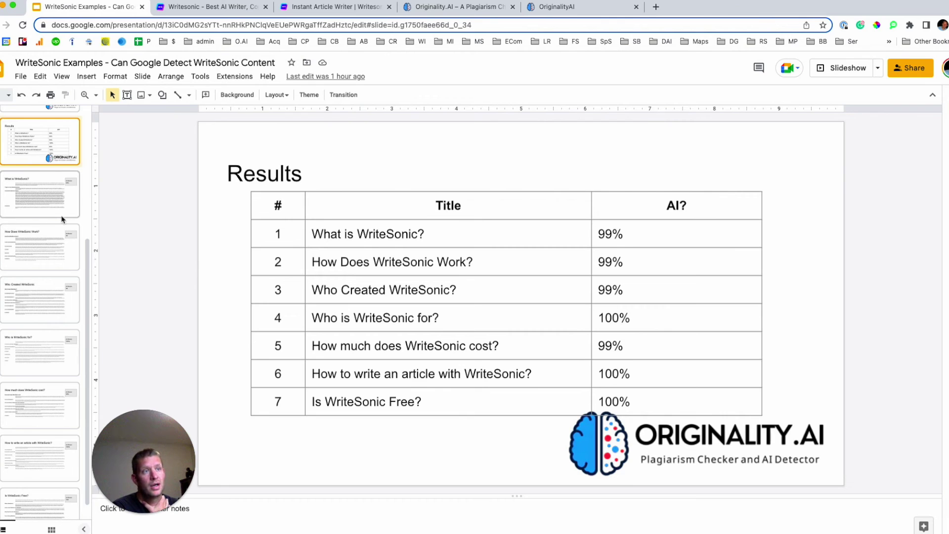
scroll(55, 251, "up", 1)
scroll(54, 250, "up", 5)
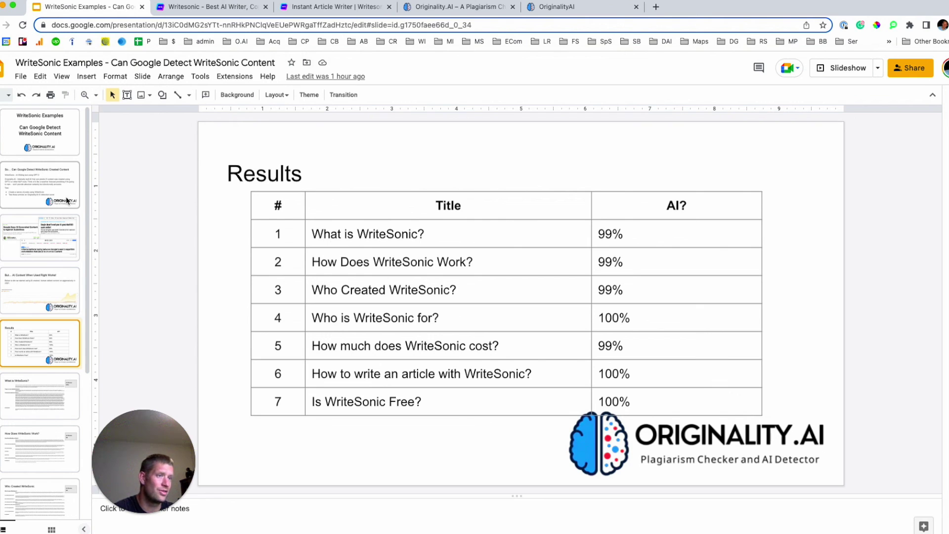
Return to slide 2, 'So… Can Google Detect WriteSonic Created Content'.
left_click(47, 190)
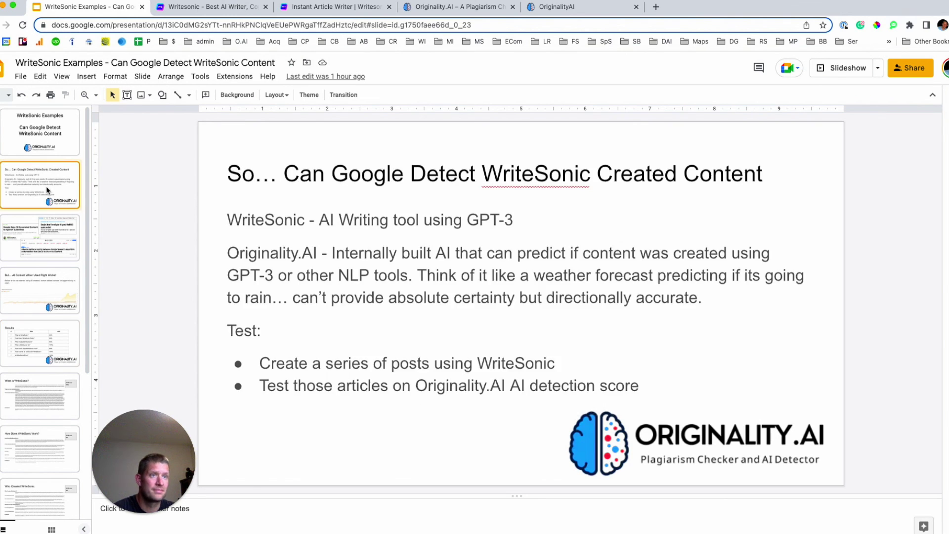